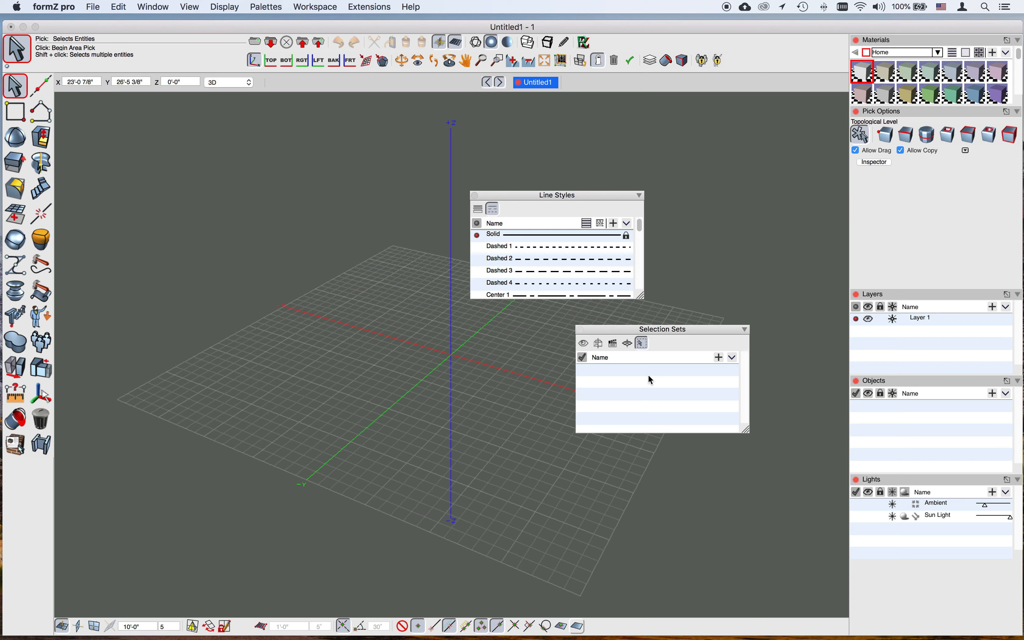
# Dock the Line Styles palette into the floating Selection Sets group, show its Views palette, and move the group clear of the grid.
pyautogui.moveTo(557, 195); pyautogui.dragTo(662, 343)
pyautogui.click(584, 343)
pyautogui.moveTo(635, 329); pyautogui.dragTo(723, 498)
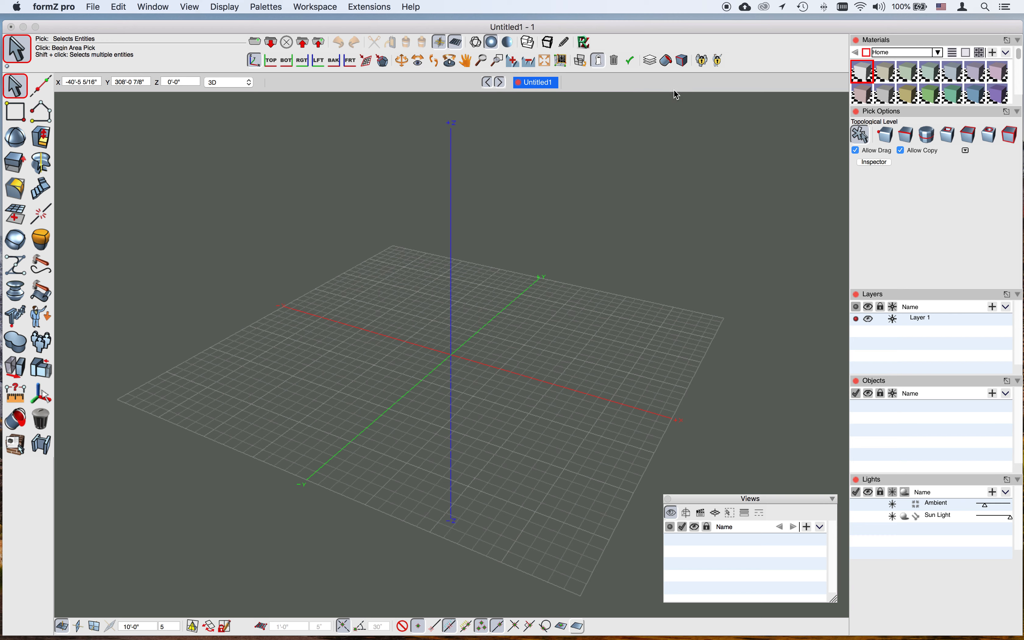
# Draw a rectangular block about 42'-10 3/4" long, 5'-11 1/4" wide and 12'-0 1/2" high on the reference plane.
pyautogui.click(23, 119)
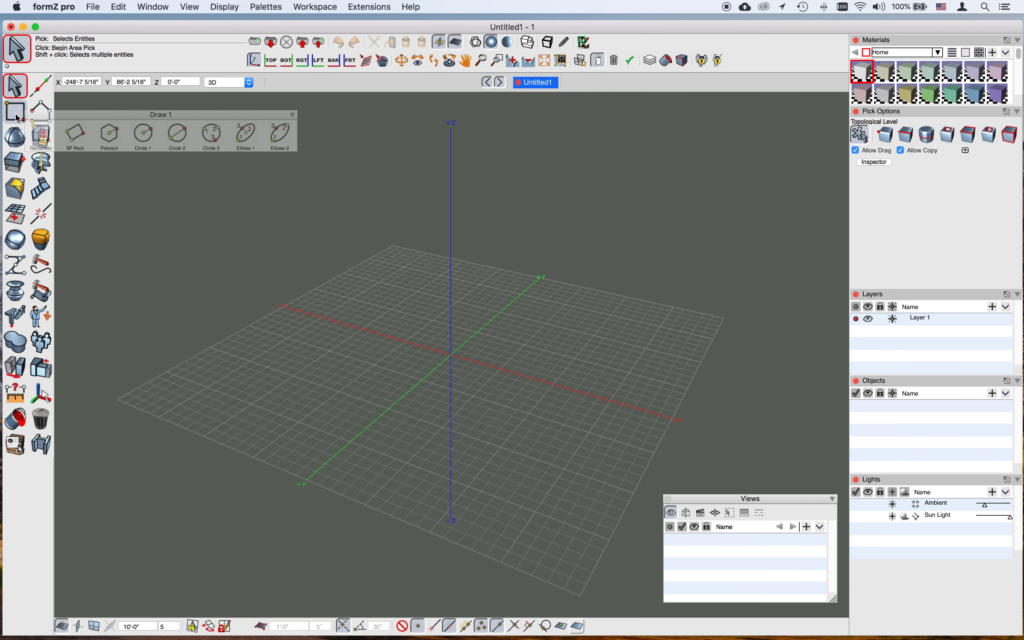
pyautogui.click(421, 301)
pyautogui.click(619, 373)
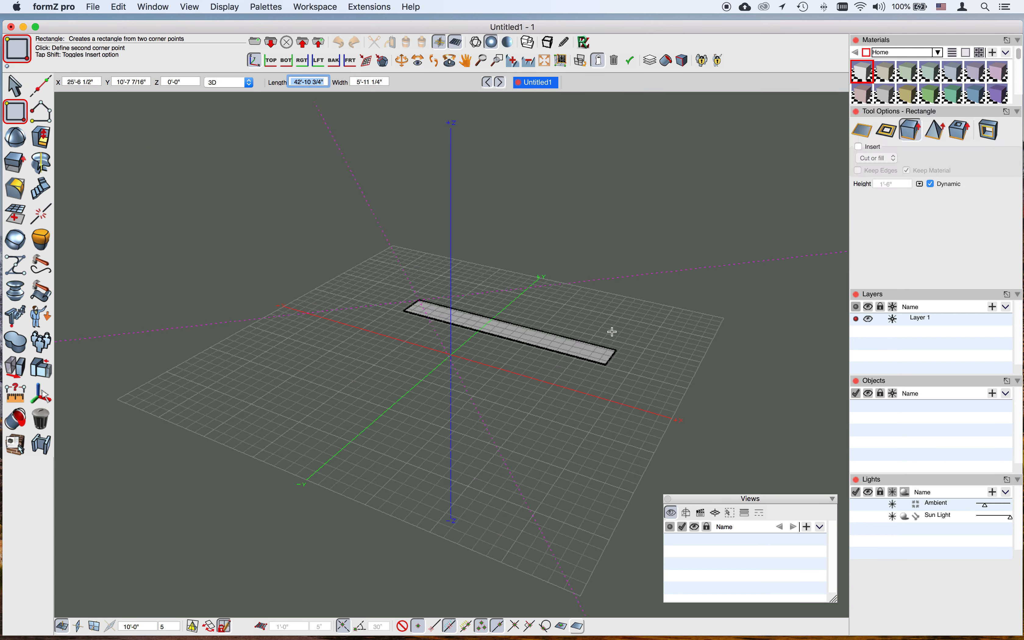
pyautogui.click(631, 212)
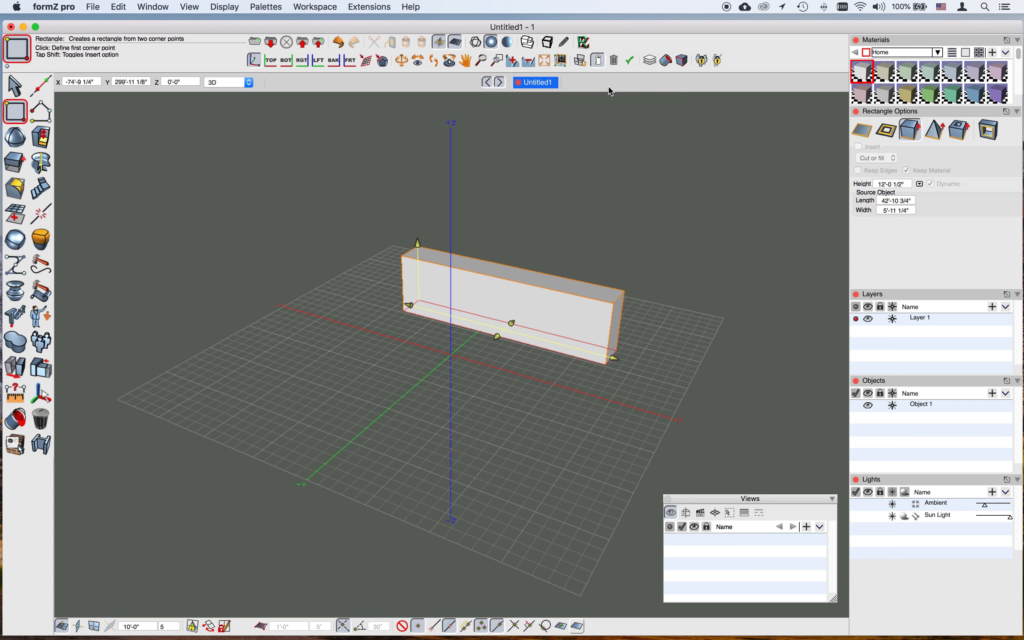
pyautogui.click(94, 6)
pyautogui.click(96, 18)
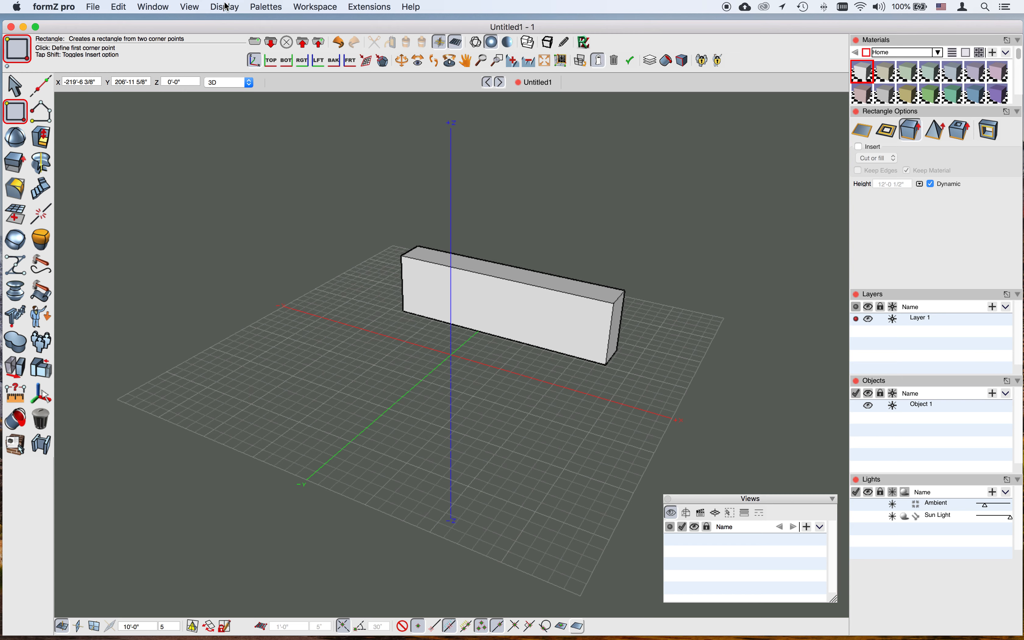
pyautogui.click(134, 5)
pyautogui.click(115, 4)
# Detach the tool strip containing the trash and checkmark icons over the modeling area, and dock it back in its original row.
pyautogui.click(633, 61)
pyautogui.moveTo(636, 67); pyautogui.dragTo(597, 174)
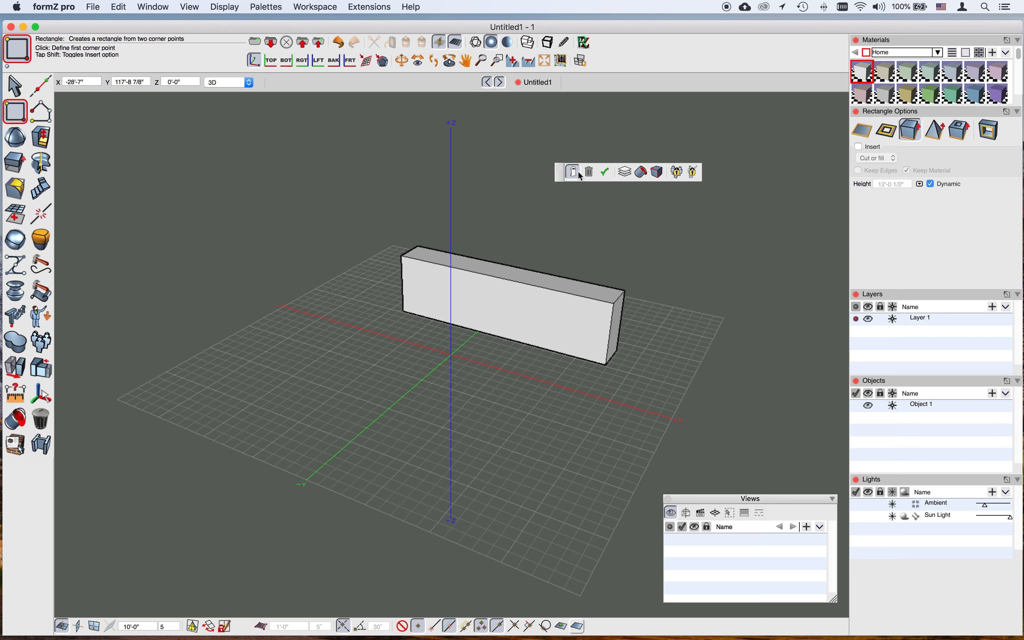
pyautogui.click(609, 99)
pyautogui.moveTo(561, 174); pyautogui.dragTo(590, 61)
# Examine the block's selection details, attributes and parameters in the Inspector, and close the Inspector.
pyautogui.click(266, 7)
pyautogui.click(271, 68)
pyautogui.click(11, 88)
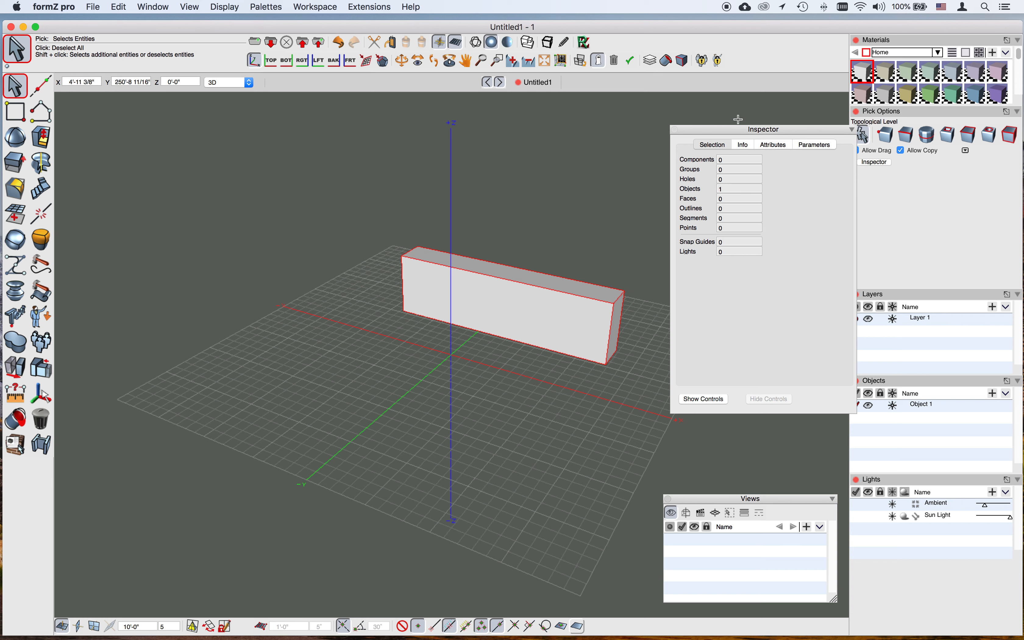
pyautogui.moveTo(725, 128); pyautogui.dragTo(707, 125)
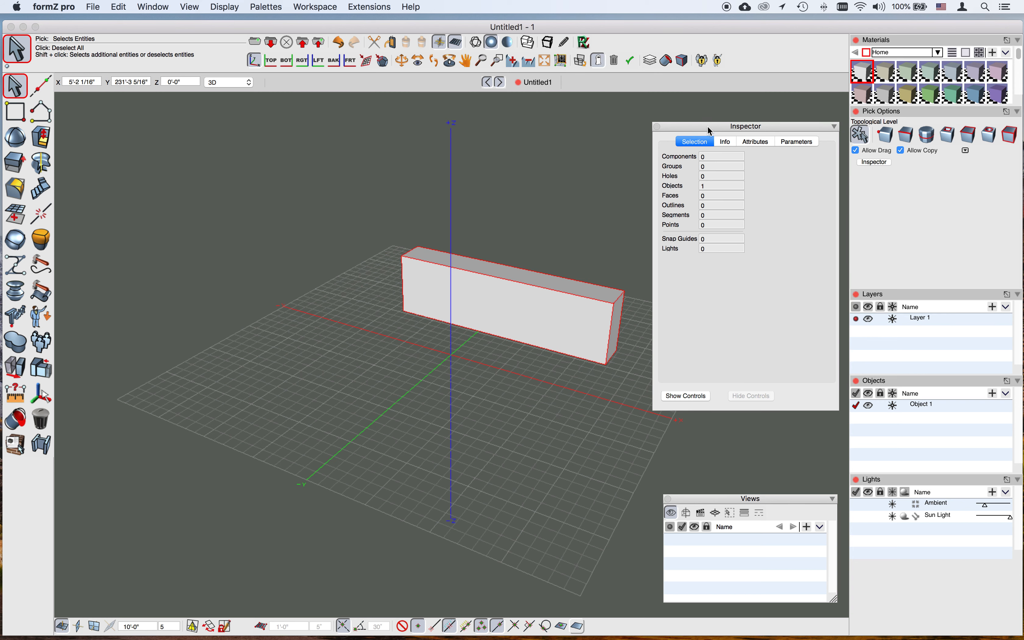
pyautogui.click(757, 142)
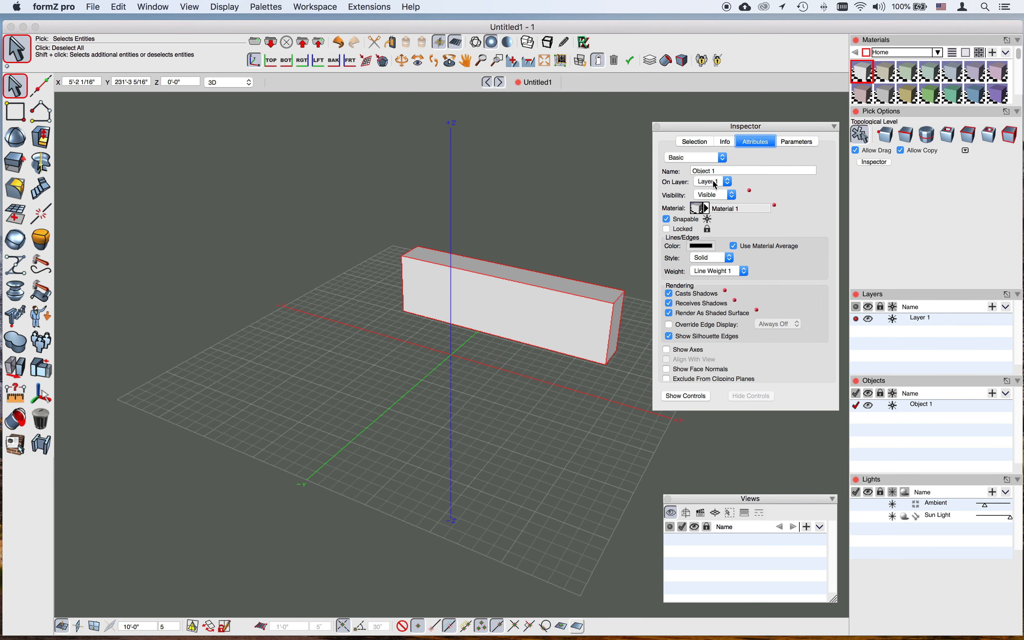
pyautogui.click(794, 141)
pyautogui.click(755, 142)
pyautogui.moveTo(706, 126); pyautogui.dragTo(693, 124)
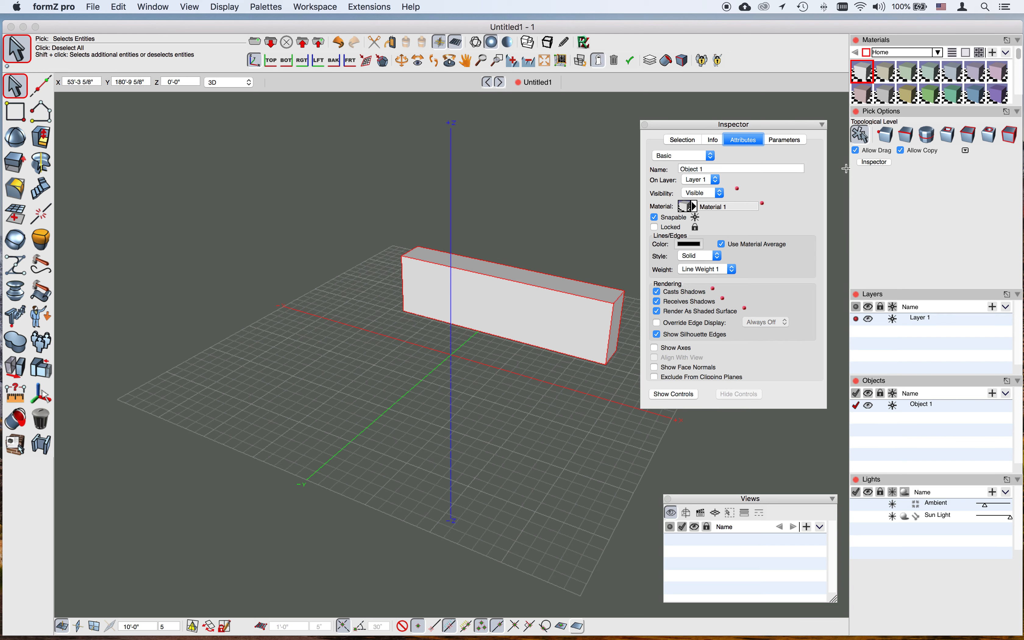
pyautogui.click(645, 125)
# Deselect the block and activate the Move tool from the pop-up tool set at the cursor.
pyautogui.click(250, 227)
pyautogui.press('space')
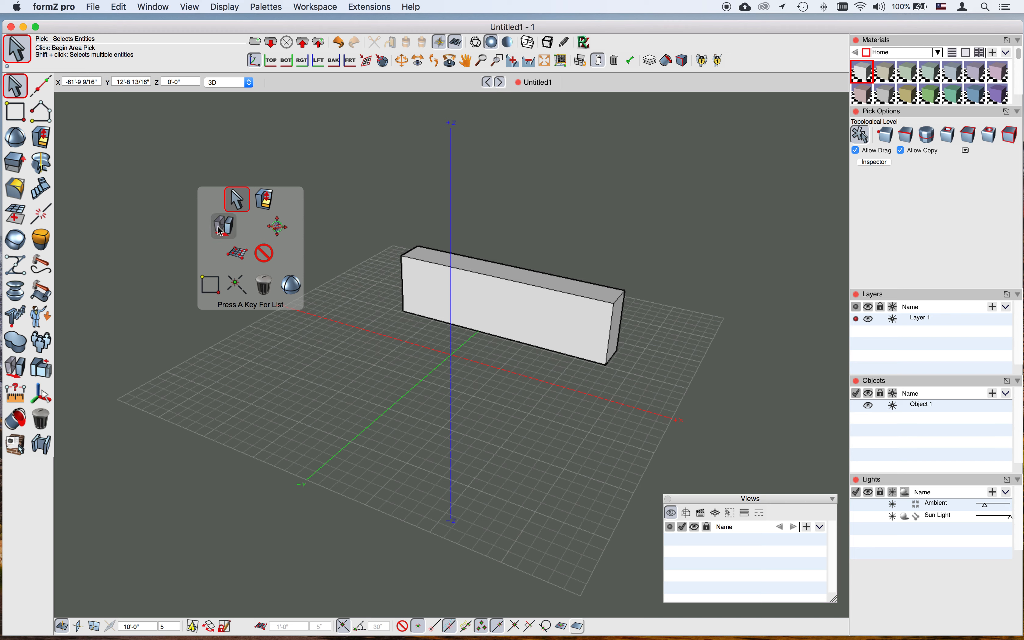
pyautogui.click(220, 234)
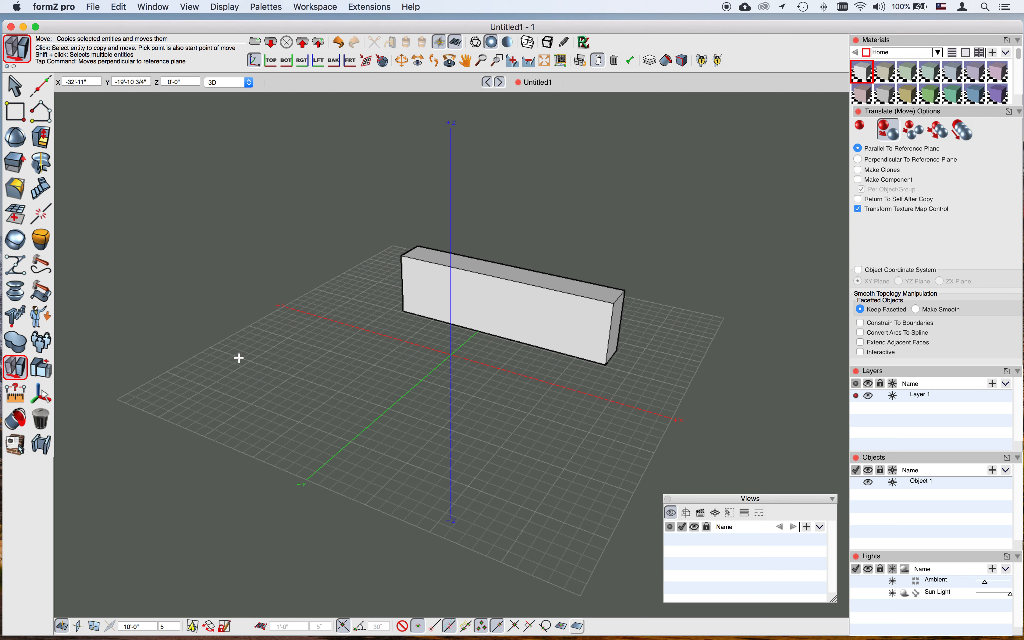
# Show the Move tool's options at the cursor and set its transformation mode to Self.
pyautogui.rightClick(241, 362)
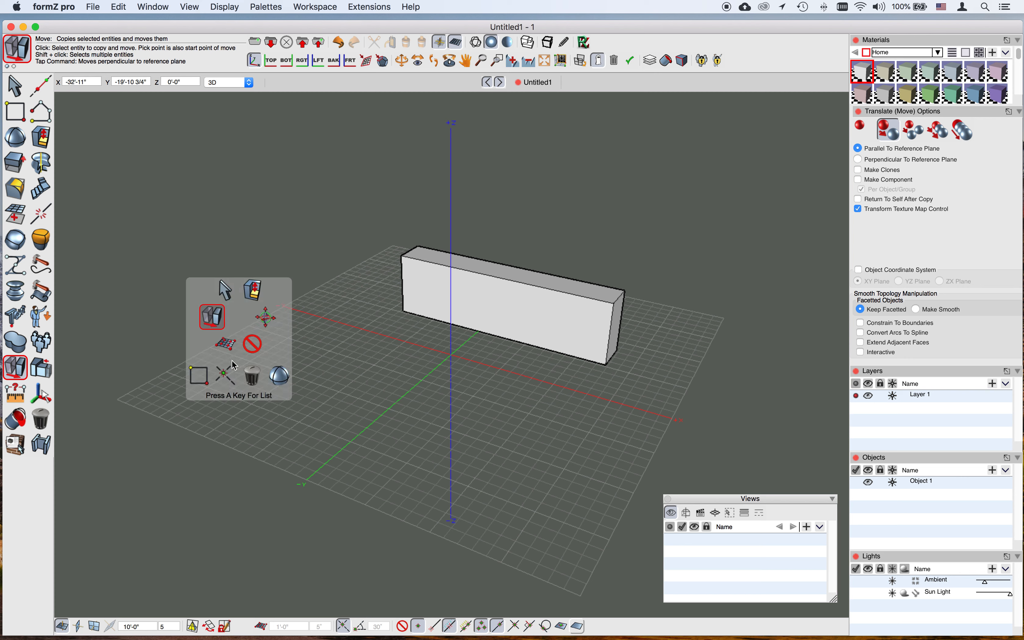
pyautogui.press('space')
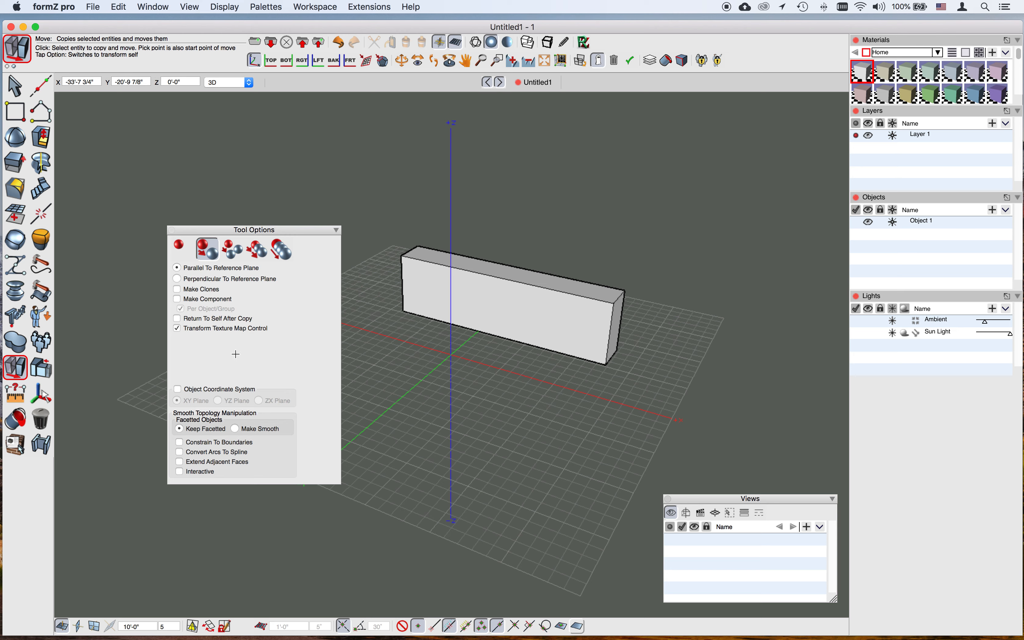
pyautogui.click(183, 250)
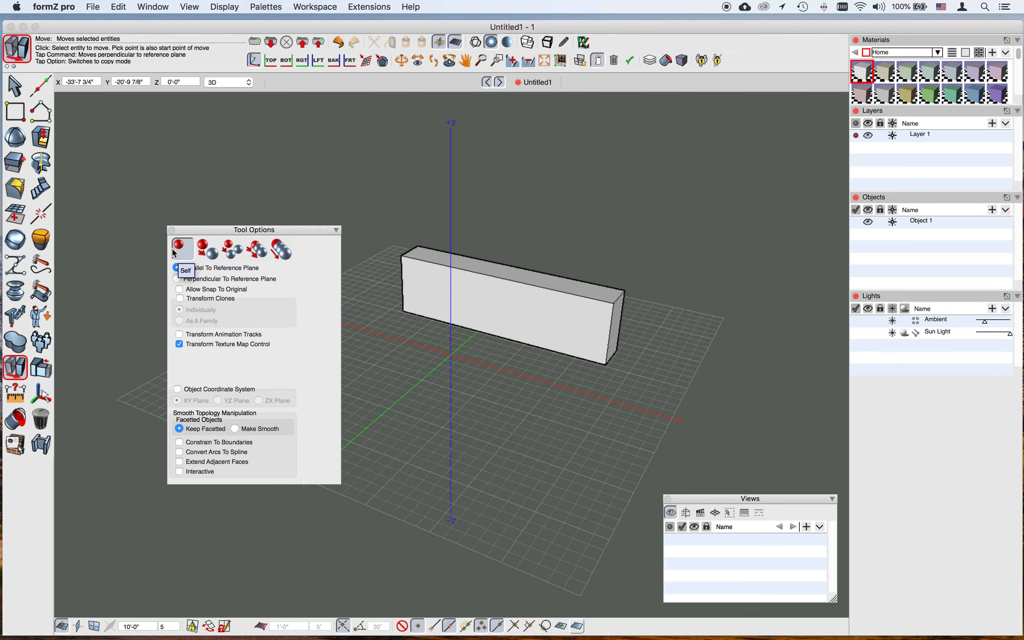
pyautogui.click(164, 255)
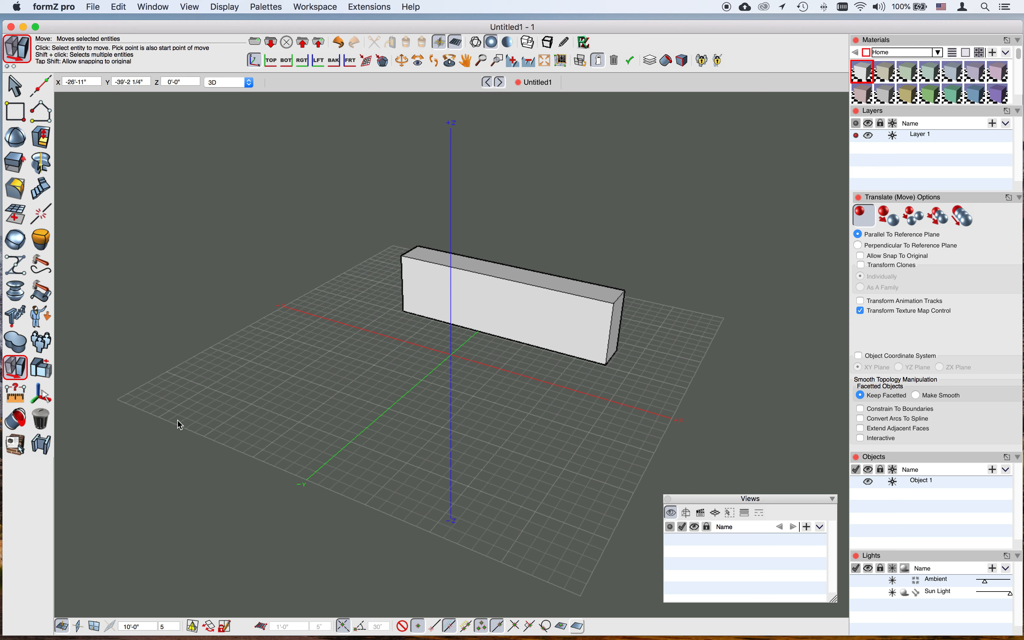
pyautogui.press('o')
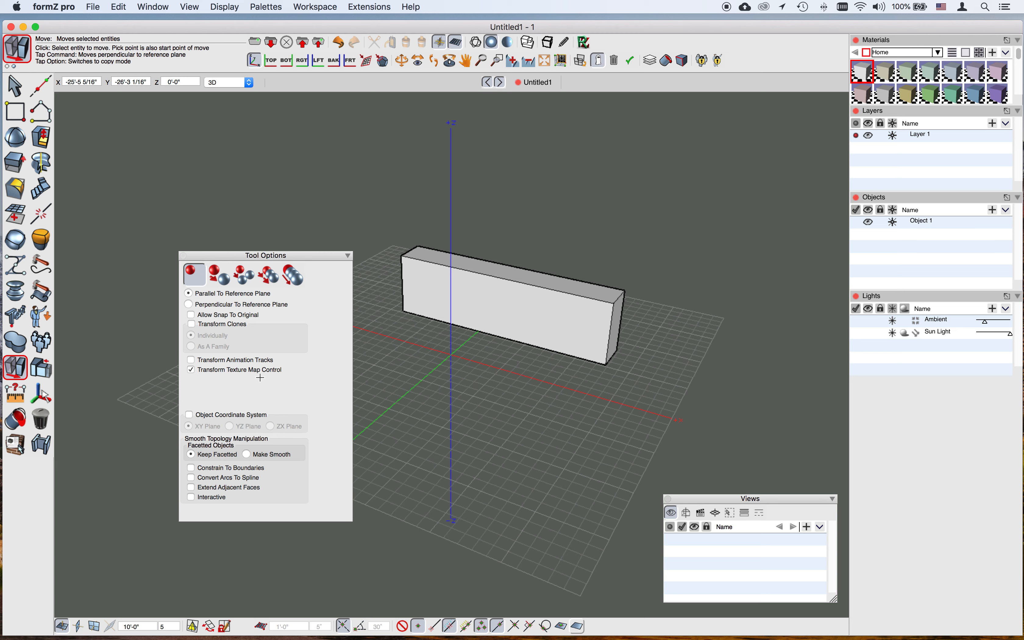
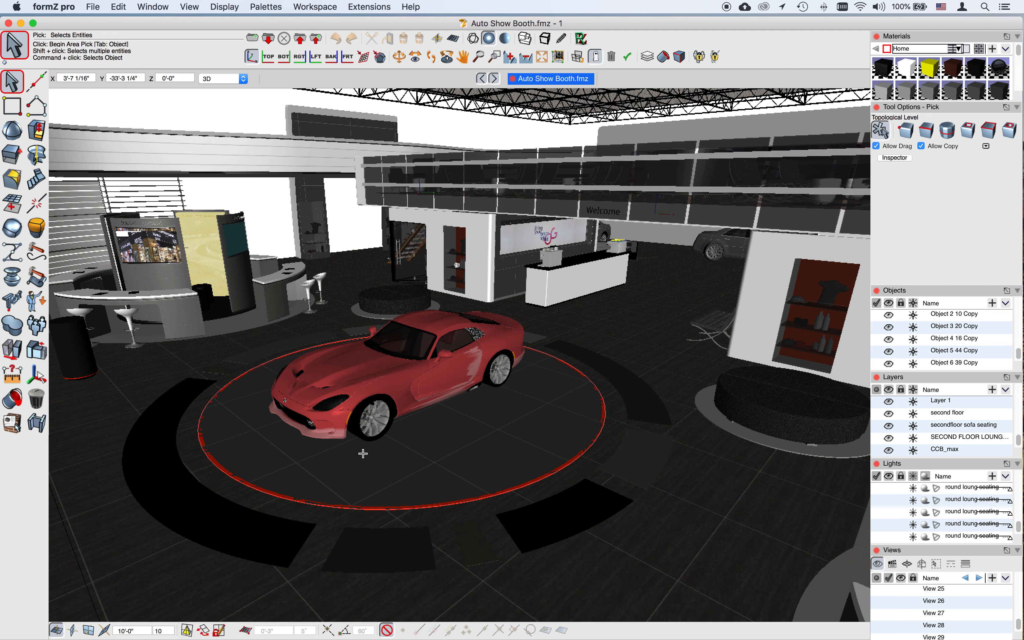
# Create a reference file from the red car on the round platform, saving it as viper.fmz in the Rendering folder.
pyautogui.click(352, 417)
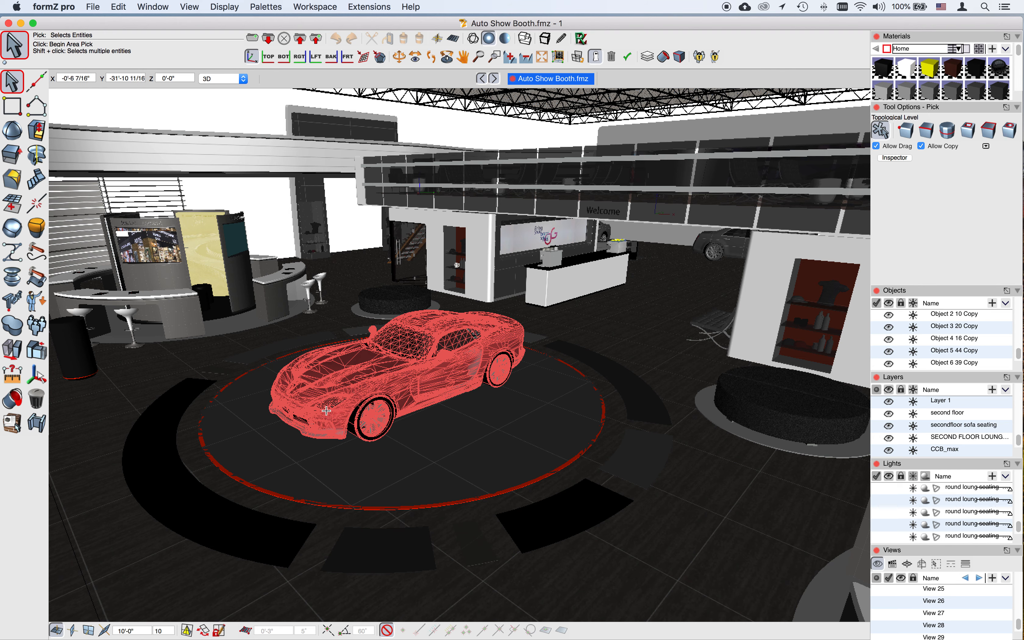
pyautogui.click(383, 399)
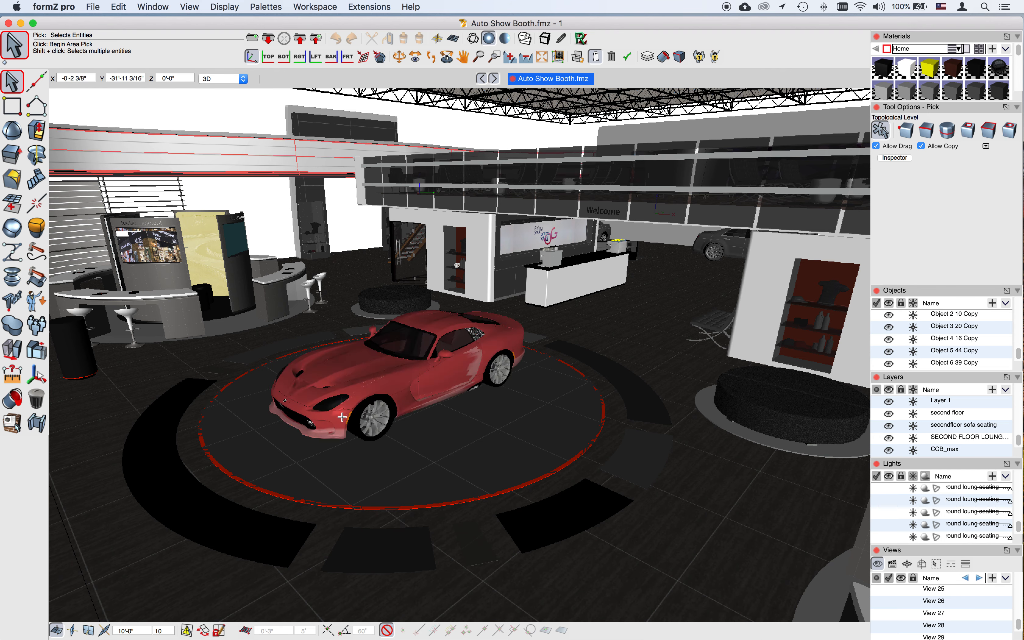
pyautogui.click(353, 418)
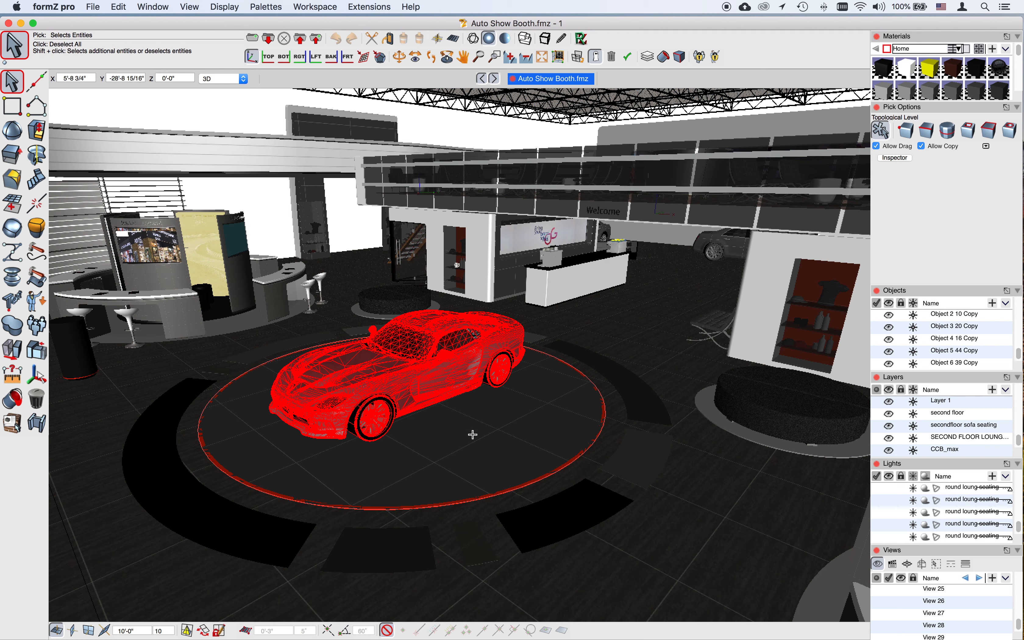
pyautogui.click(93, 6)
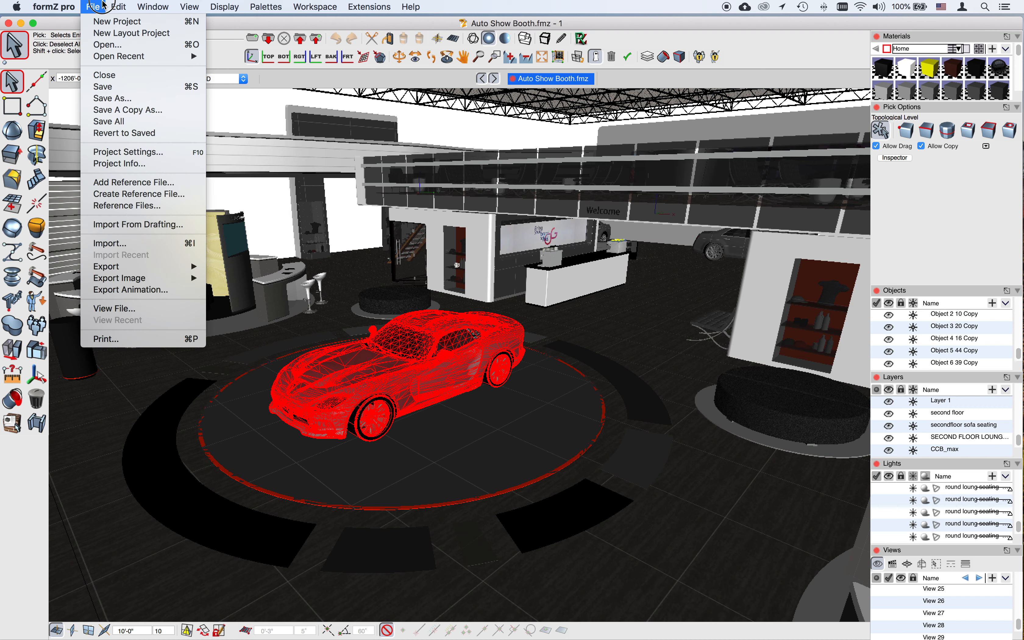
pyautogui.click(127, 197)
pyautogui.click(512, 113)
pyautogui.click(487, 199)
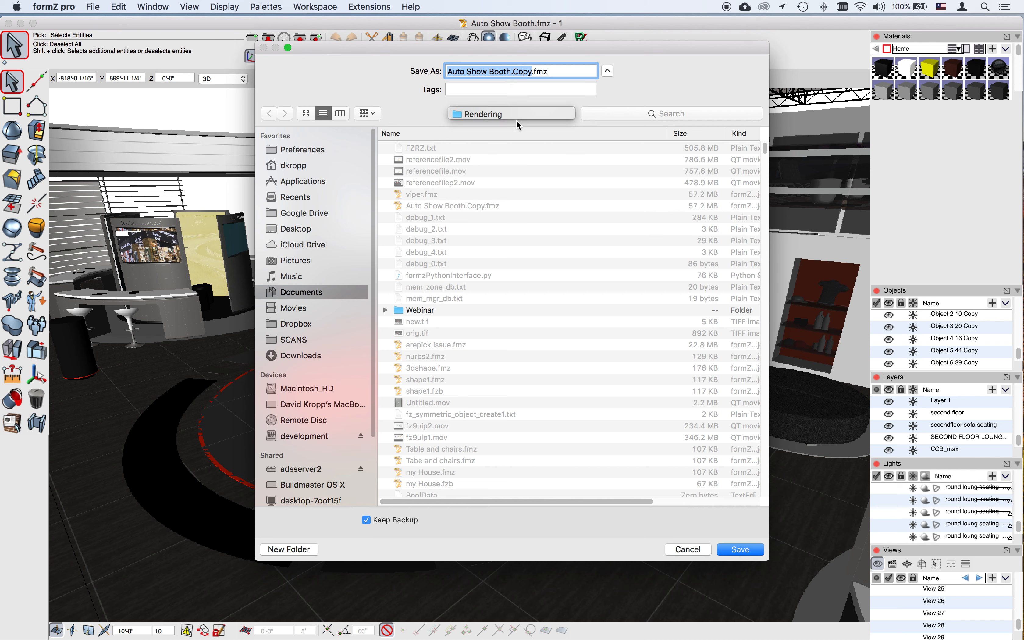
pyautogui.write('viper')
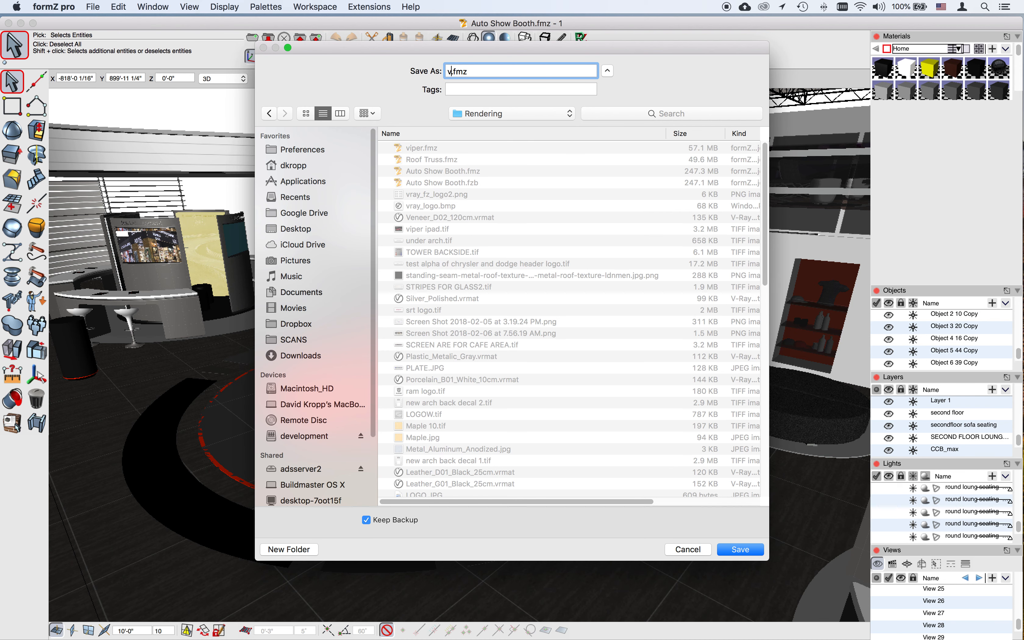
pyautogui.press('Return')
pyautogui.click(600, 127)
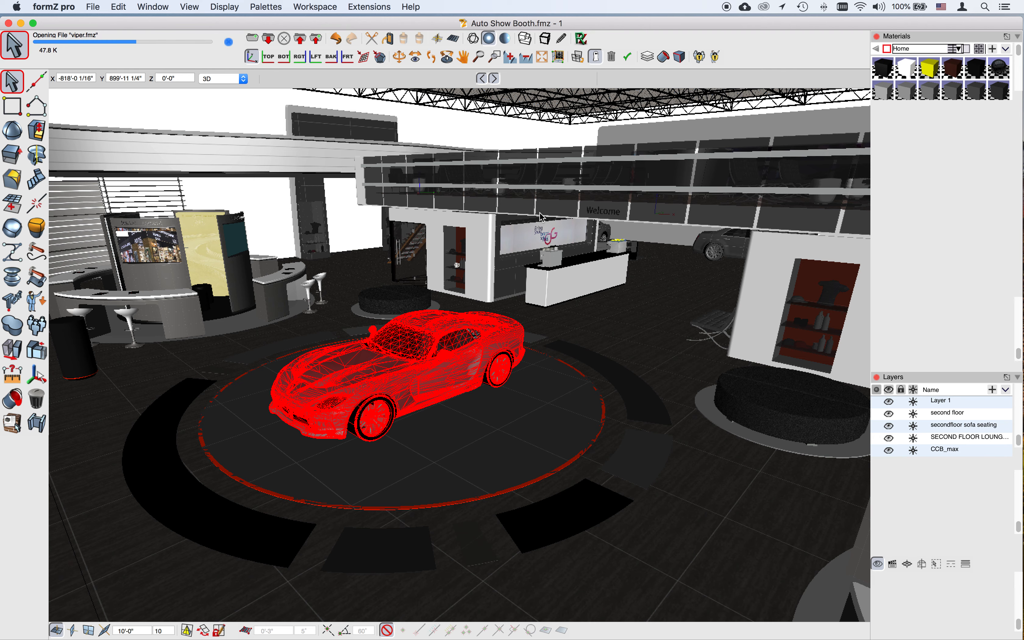
# Examine the car in the viper.fmz reference project from the Rendering folder, and close that project without saving changes.
pyautogui.press('super+o')
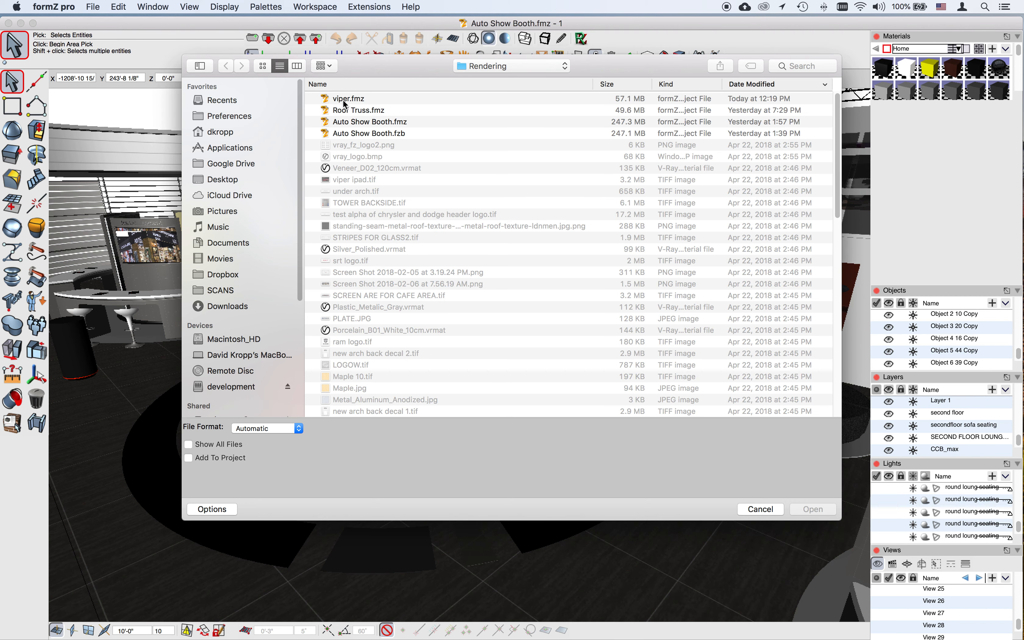
pyautogui.click(343, 99)
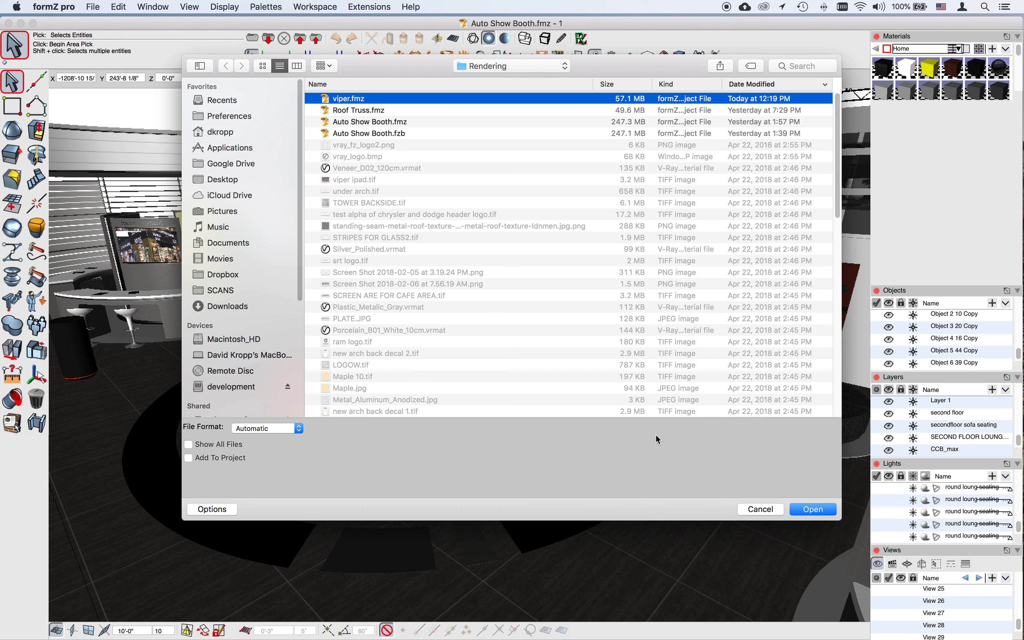
pyautogui.press('Return')
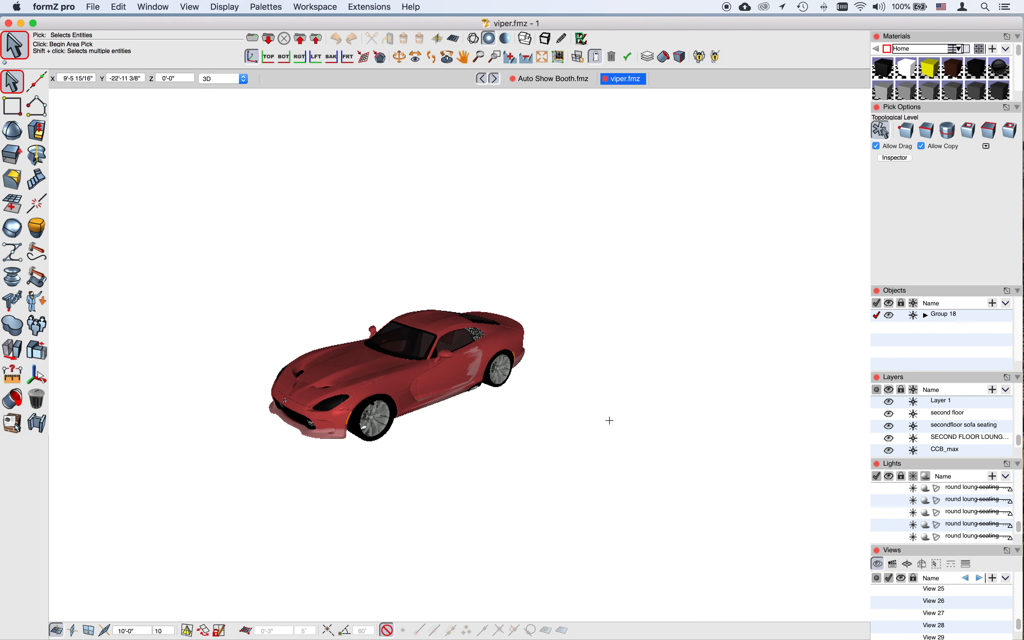
pyautogui.moveTo(578, 500); pyautogui.dragTo(649, 381, button='middle')
pyautogui.press('super+w')
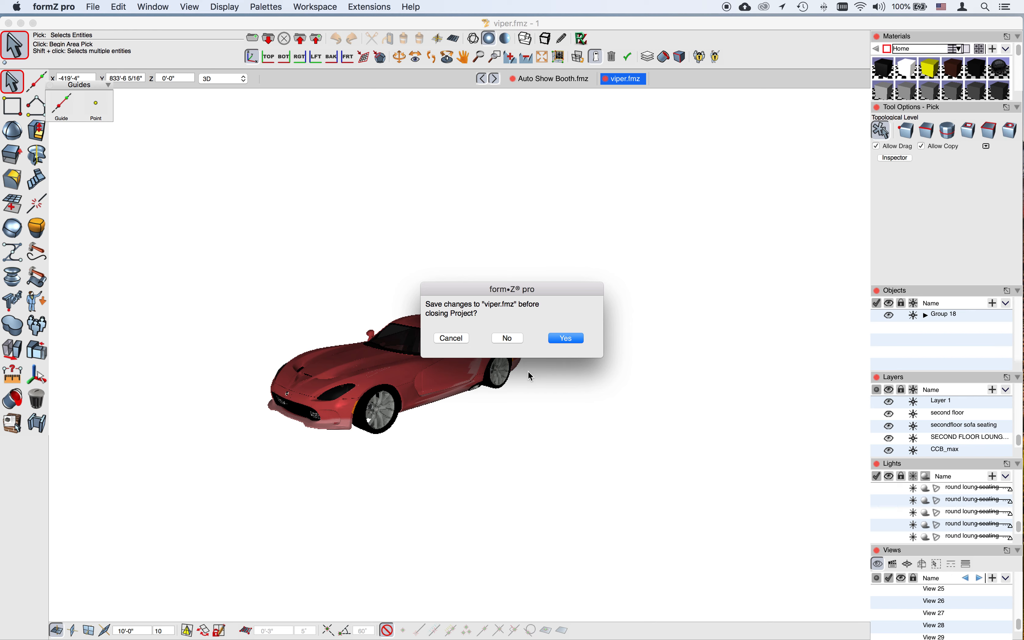
pyautogui.click(507, 339)
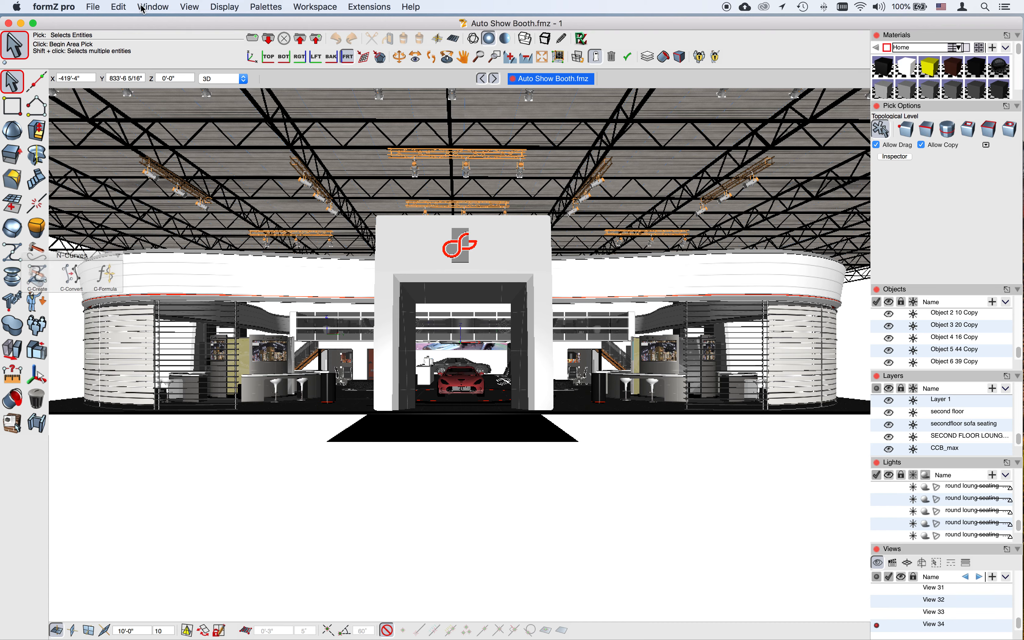
# Review the reference files of the Auto Show Booth project, including the placement and contents settings of viper.fmz.
pyautogui.click(111, 7)
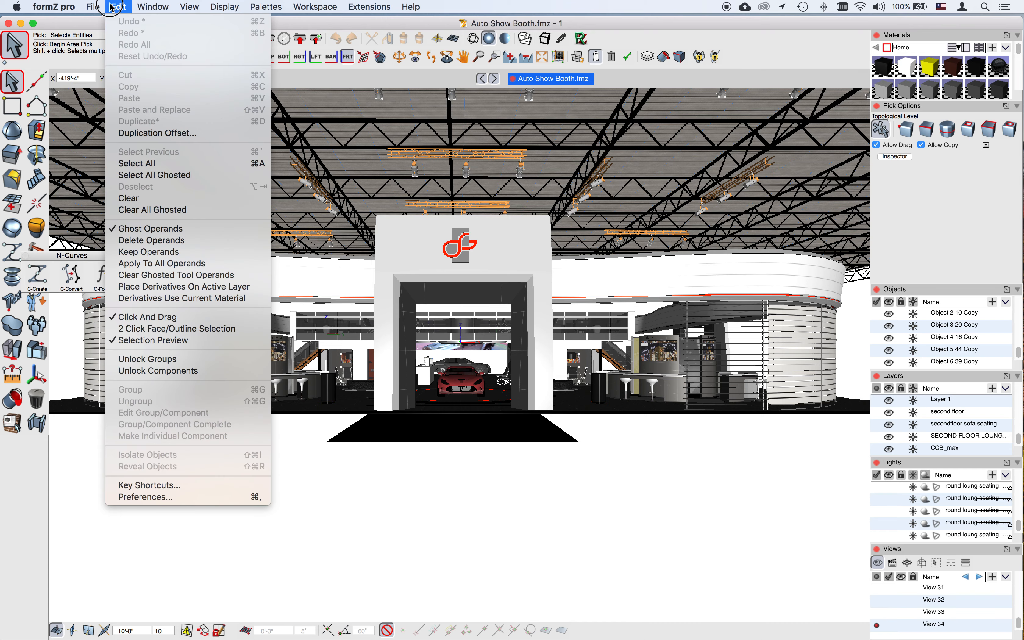
pyautogui.moveTo(105, 6)
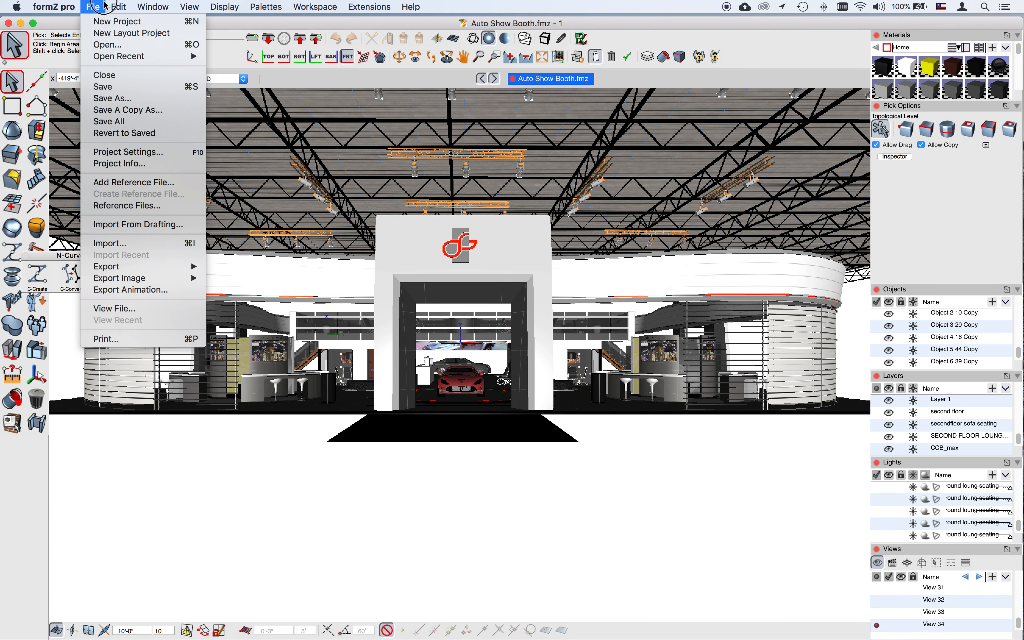
pyautogui.click(123, 206)
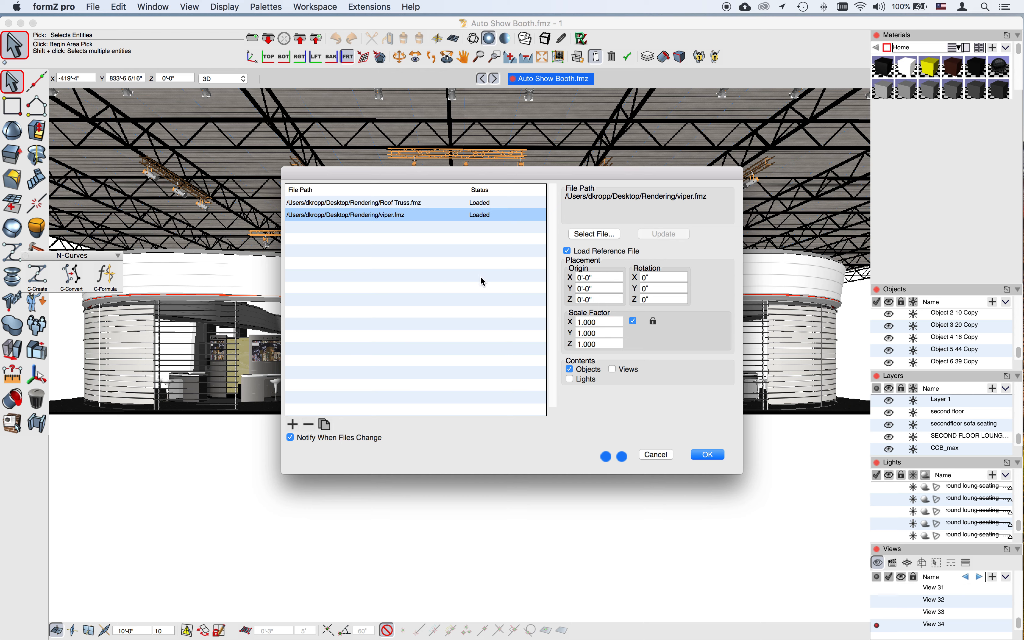
pyautogui.click(707, 454)
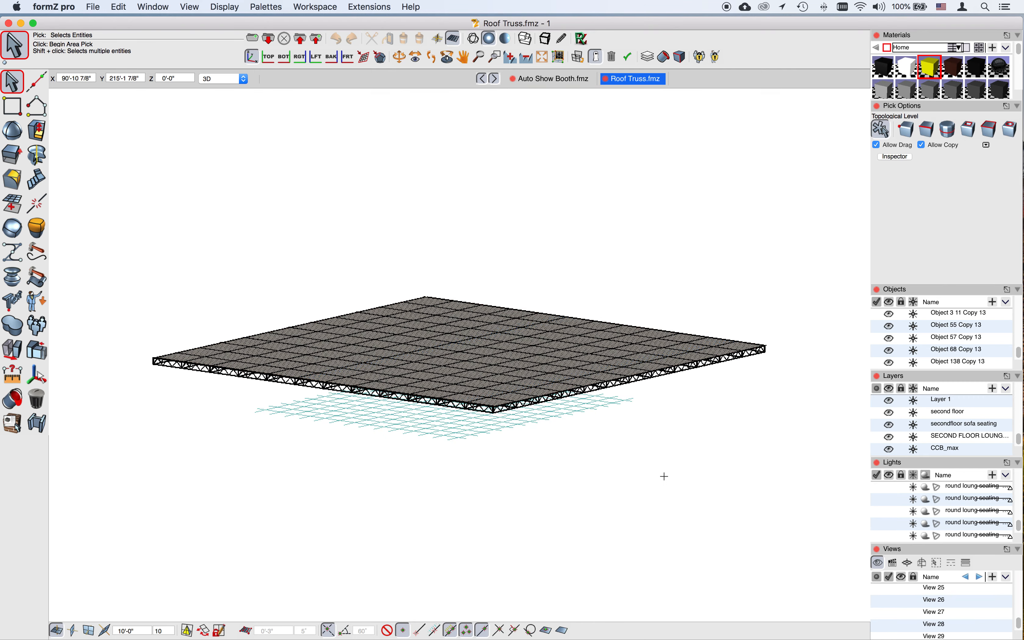
# Apply the yellow material to all truss objects in the Roof Truss project and clear the selection.
pyautogui.moveTo(663, 475); pyautogui.dragTo(436, 308, button='middle')
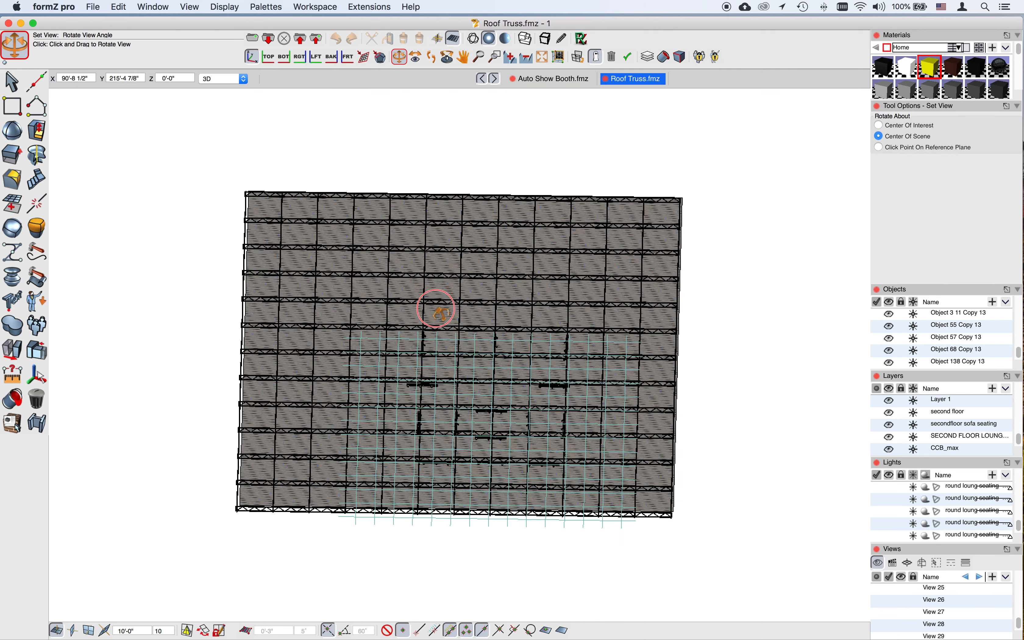
pyautogui.moveTo(435, 308); pyautogui.dragTo(703, 419)
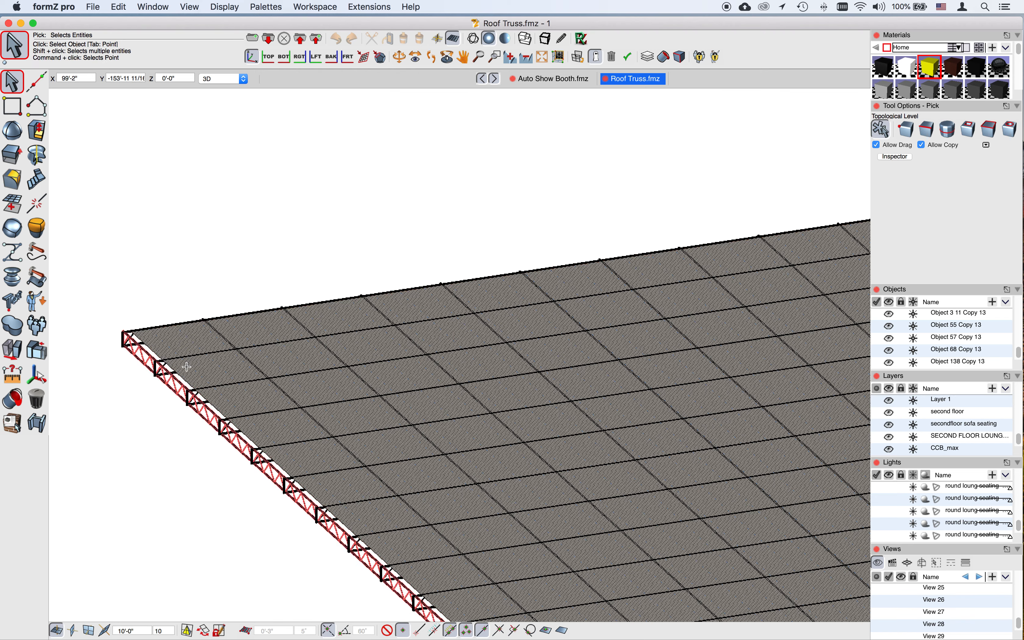
pyautogui.scroll(5, 161, 322)
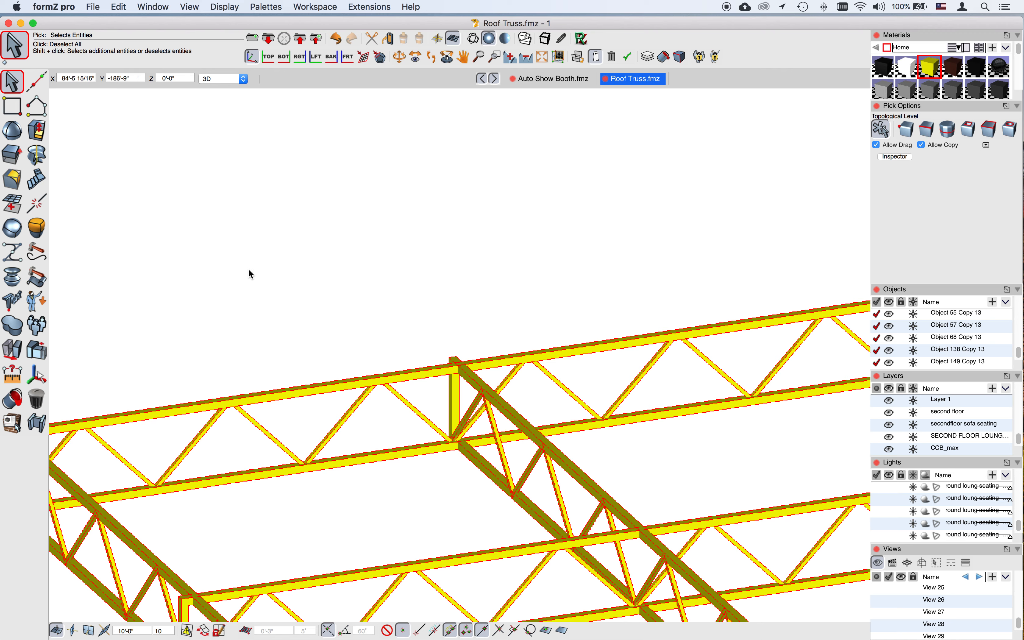
pyautogui.click(312, 252)
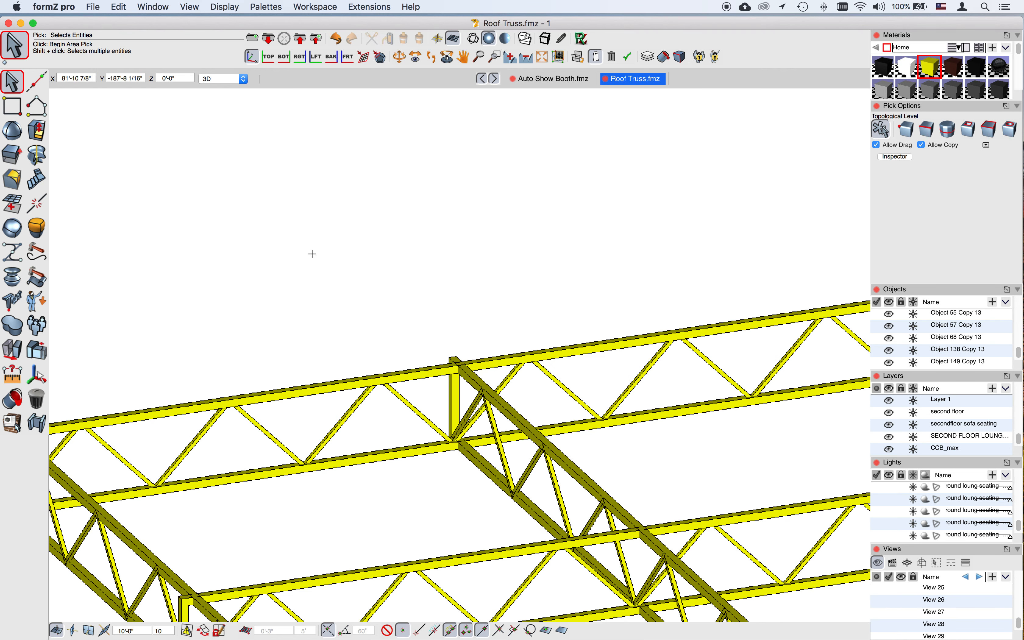
# Close the Roof Truss project with its changes saved and update the edited Roof Truss.fmz reference in the Auto Show Booth project.
pyautogui.click(606, 78)
pyautogui.click(566, 338)
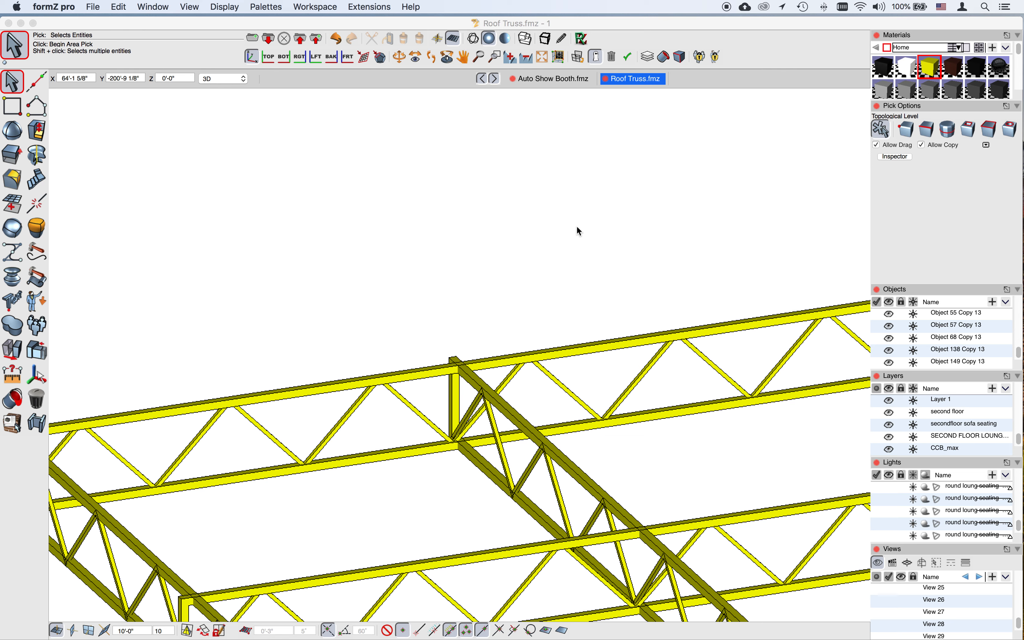
pyautogui.click(593, 228)
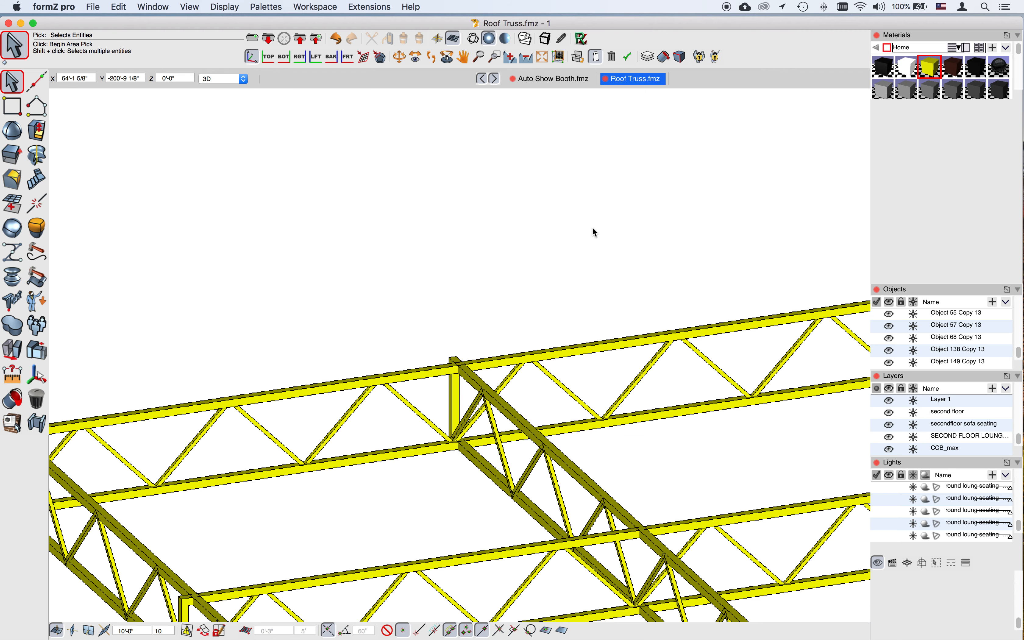
pyautogui.click(539, 80)
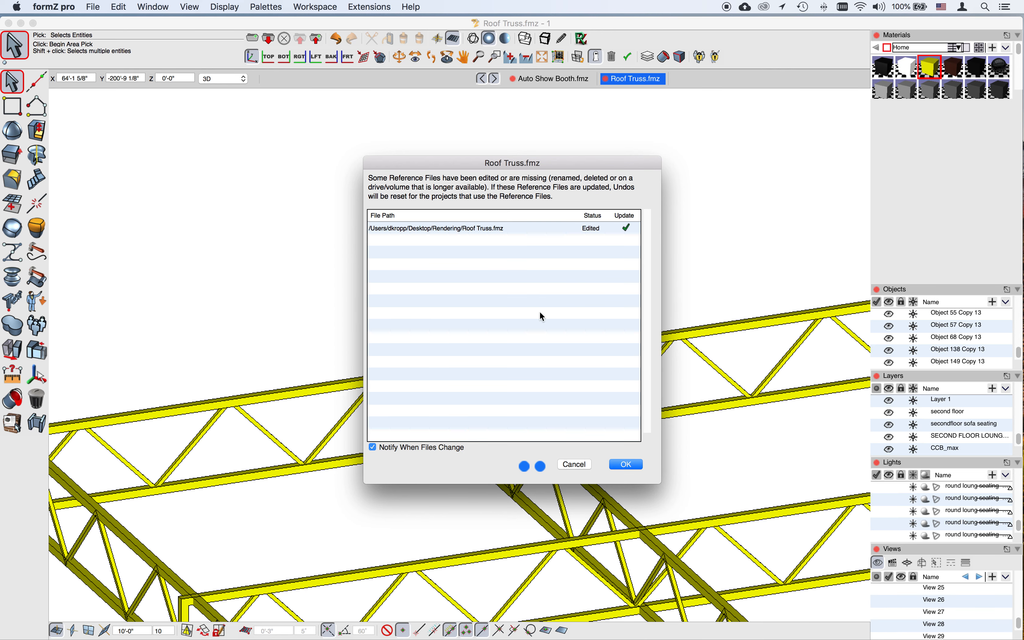
pyautogui.click(626, 465)
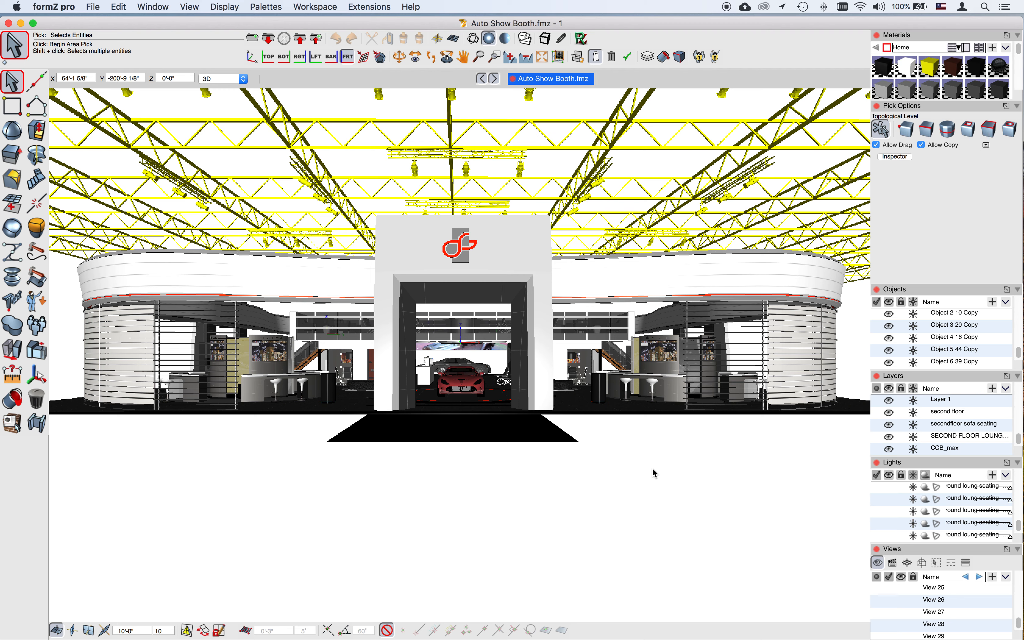
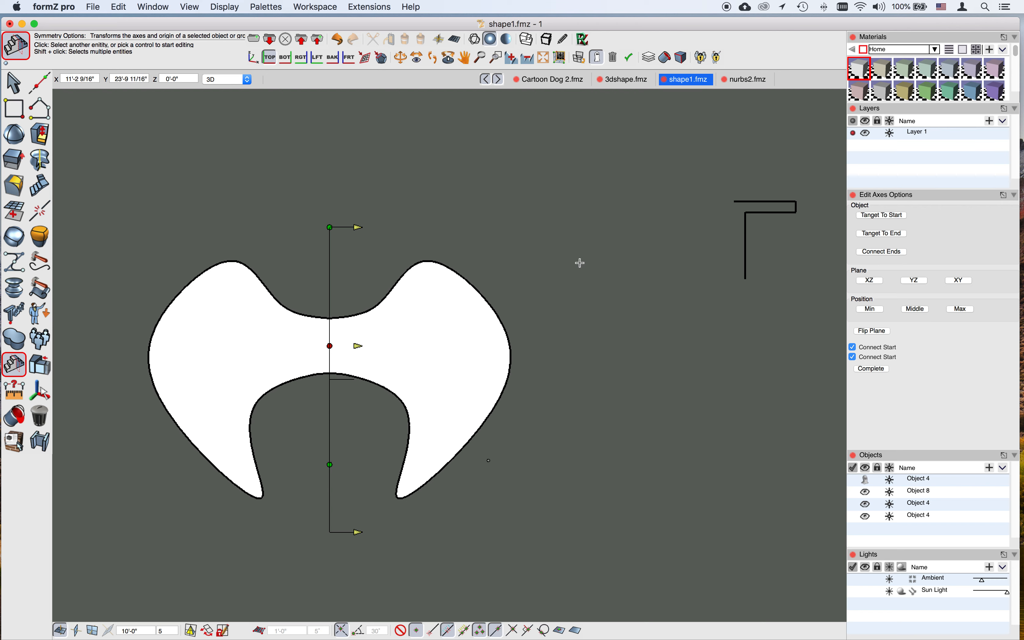
# Shift the symmetry plane of the white curved shape away from its original half to widen the shape, trying it with an unconnected start.
pyautogui.click(357, 229)
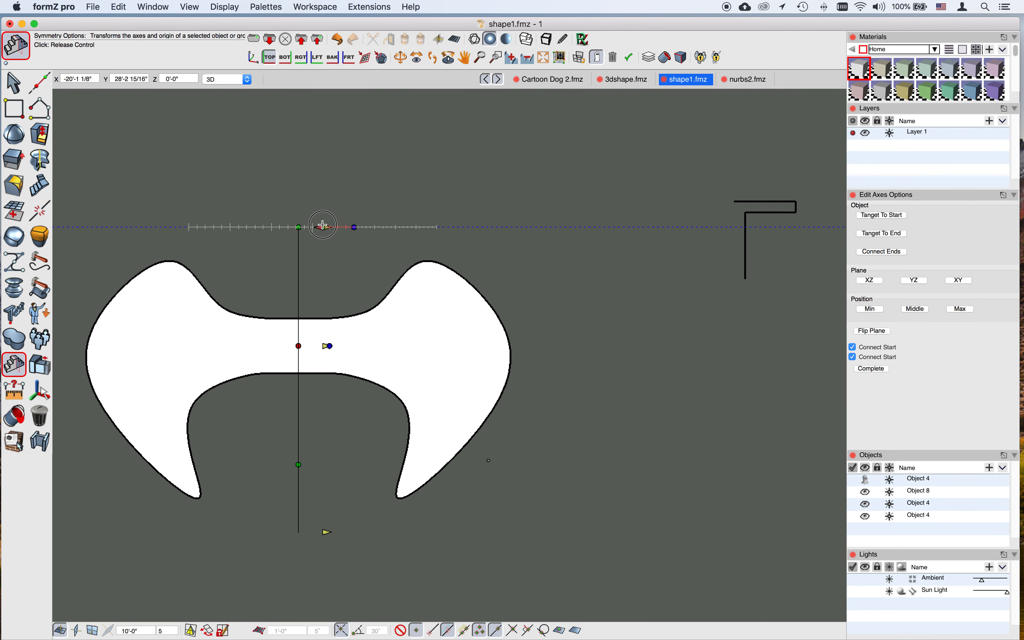
pyautogui.click(343, 224)
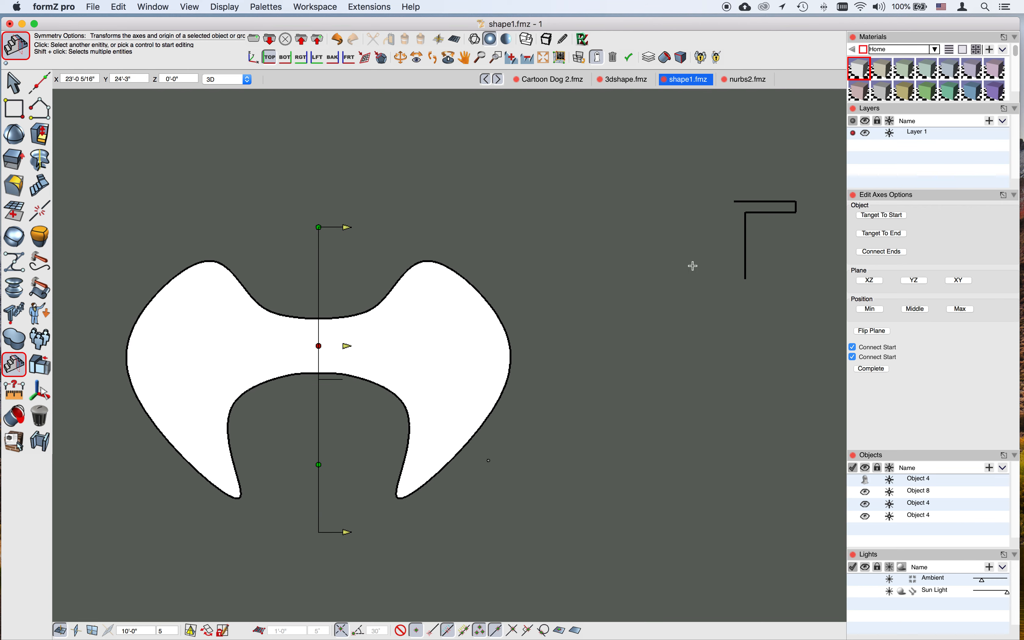
pyautogui.click(885, 349)
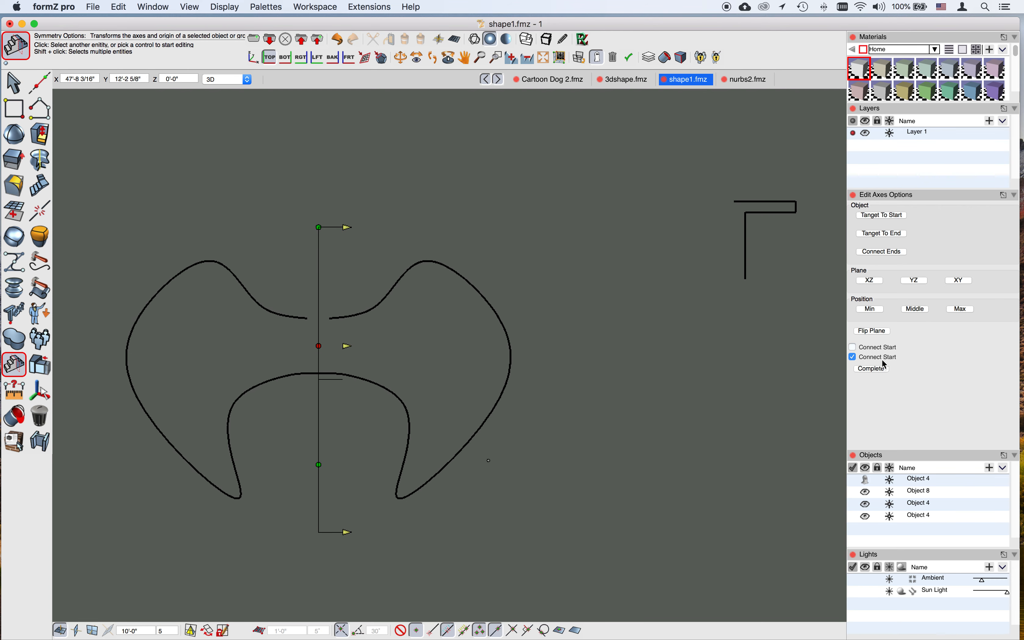
pyautogui.click(884, 360)
pyautogui.moveTo(318, 347); pyautogui.dragTo(300, 346)
# Try switching both Connect Start options of the symmetric shape off and back on.
pyautogui.click(870, 348)
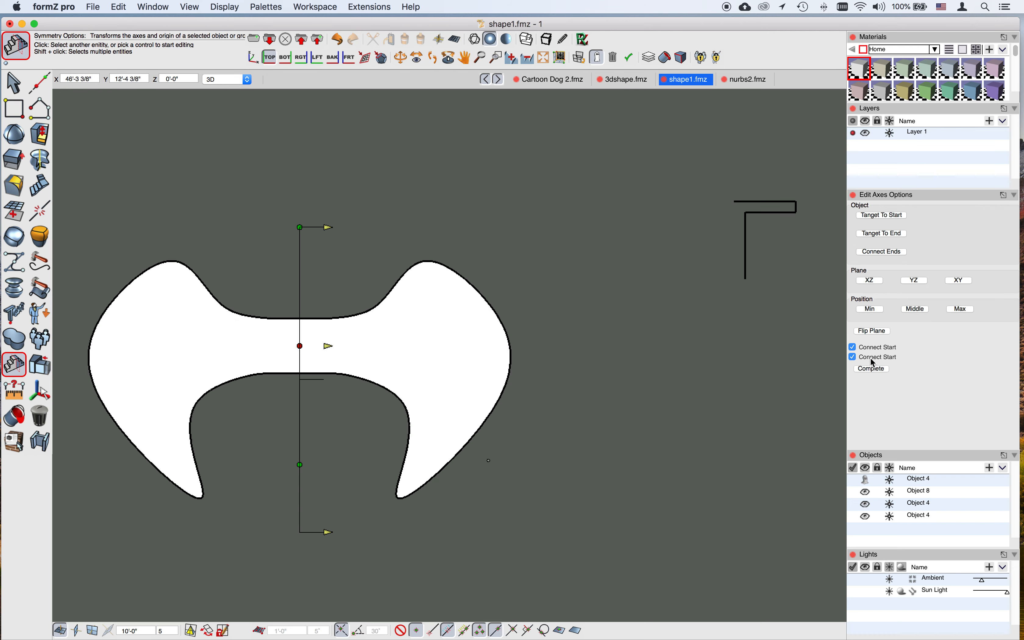
pyautogui.click(873, 358)
pyautogui.click(871, 350)
pyautogui.click(870, 357)
pyautogui.click(870, 349)
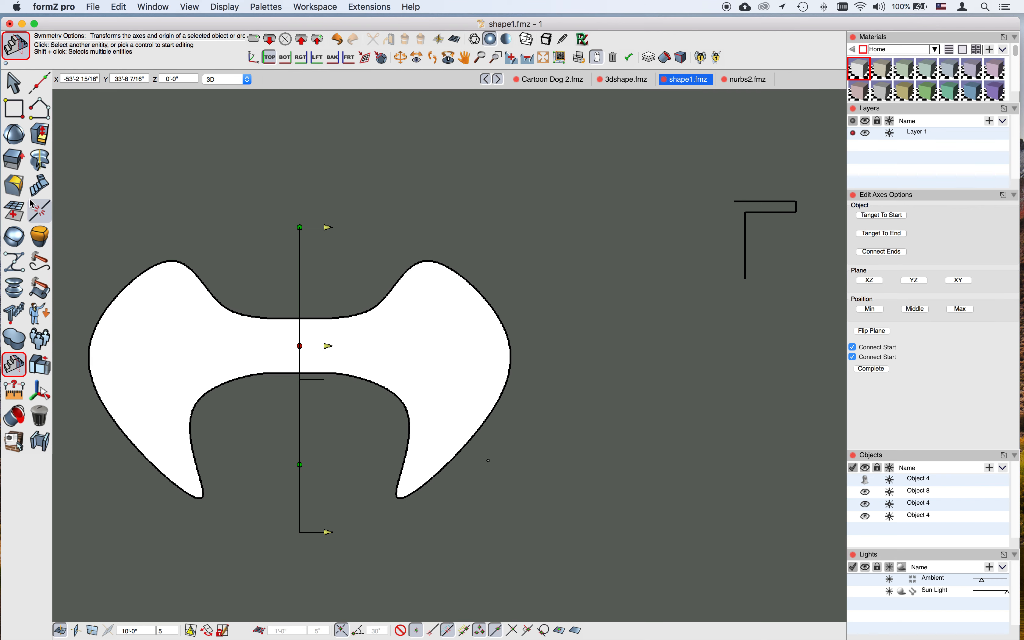
# Cut a round hole through the symmetric shape's upper lobe using the Circle 1 tool with its opening set through solid mass.
pyautogui.moveTo(13, 109)
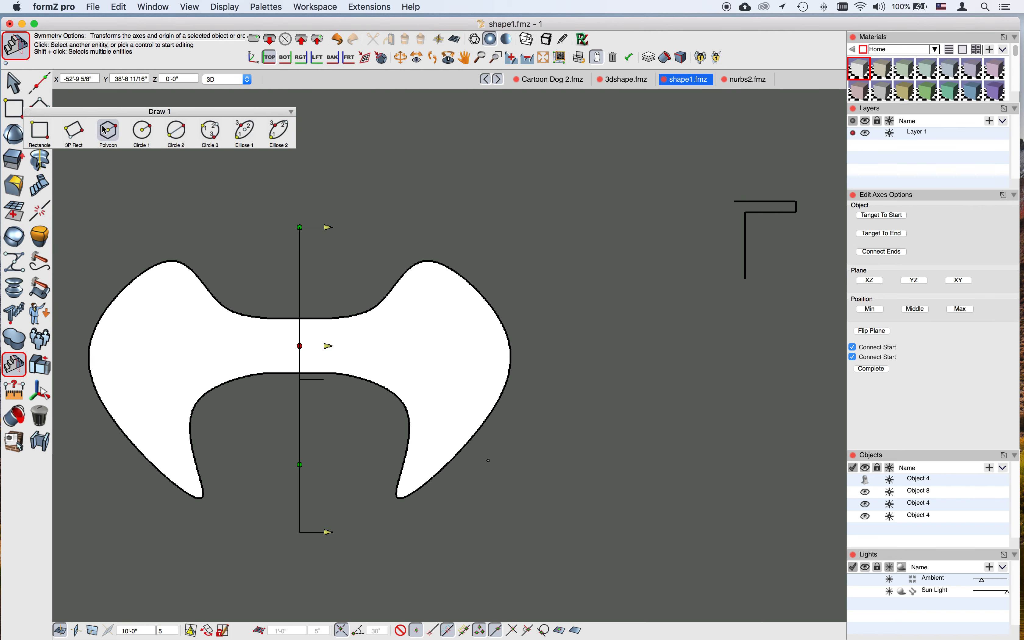
pyautogui.click(142, 136)
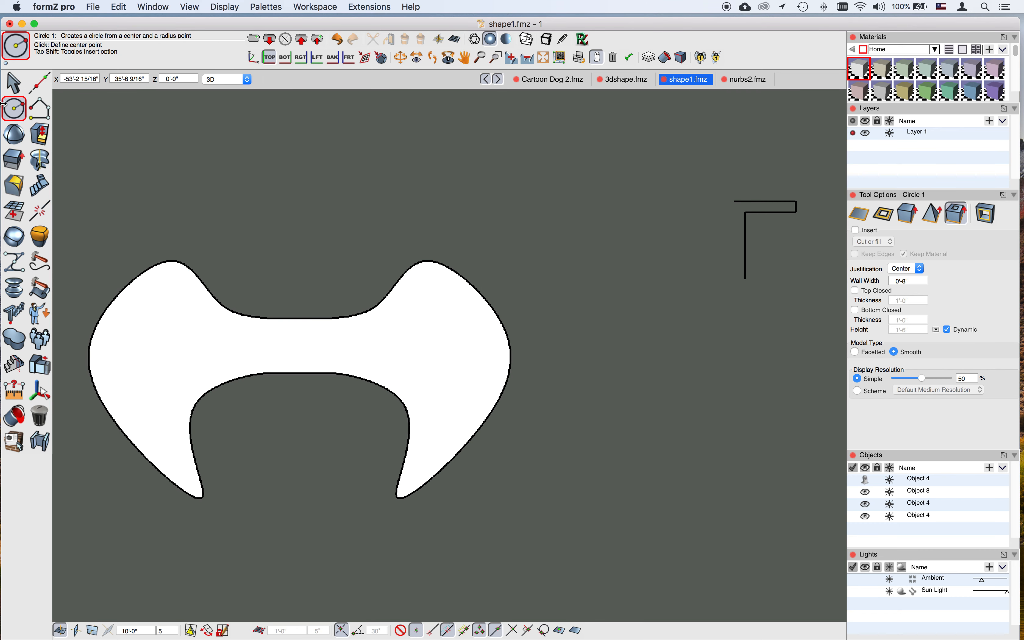
pyautogui.click(14, 83)
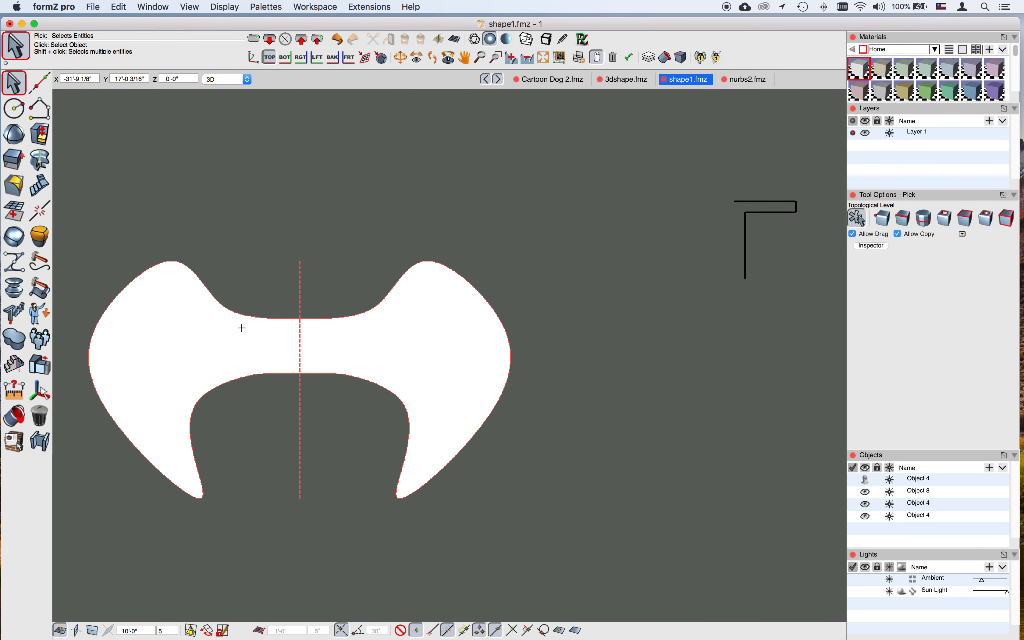
pyautogui.click(292, 282)
pyautogui.click(14, 108)
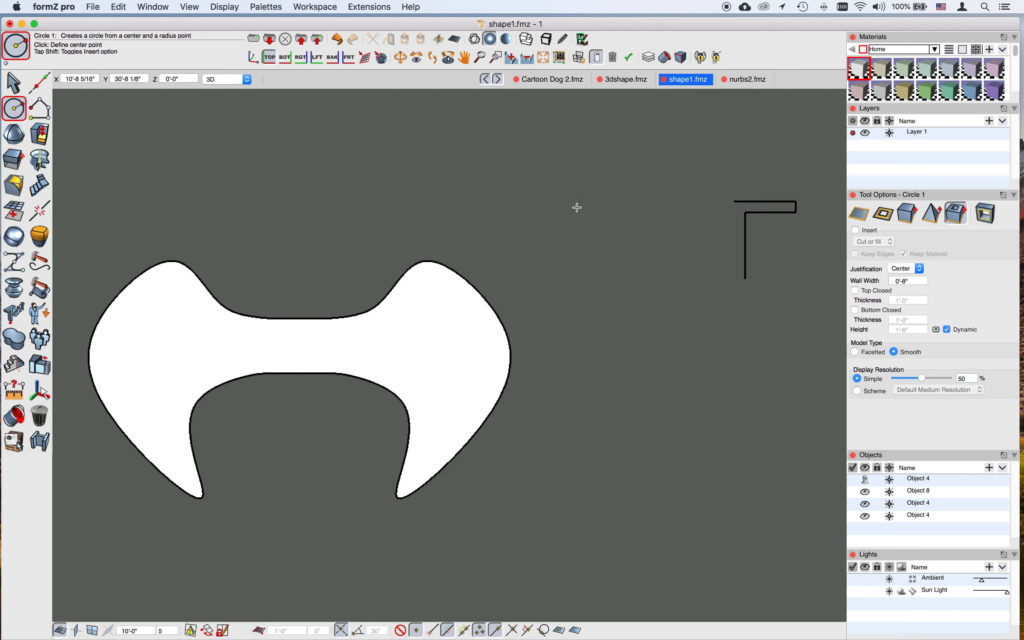
pyautogui.click(977, 222)
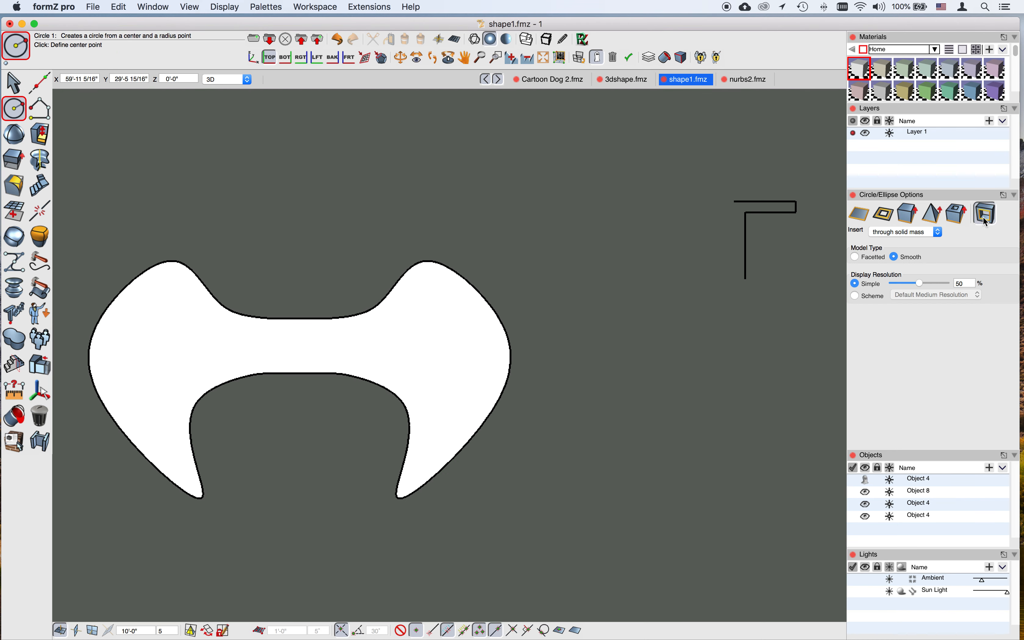
pyautogui.click(429, 293)
pyautogui.click(446, 300)
# Cut three smaller round holes along the outer side of the symmetric shape, down towards its lower tip.
pyautogui.click(478, 357)
pyautogui.click(495, 364)
pyautogui.click(427, 445)
pyautogui.click(436, 454)
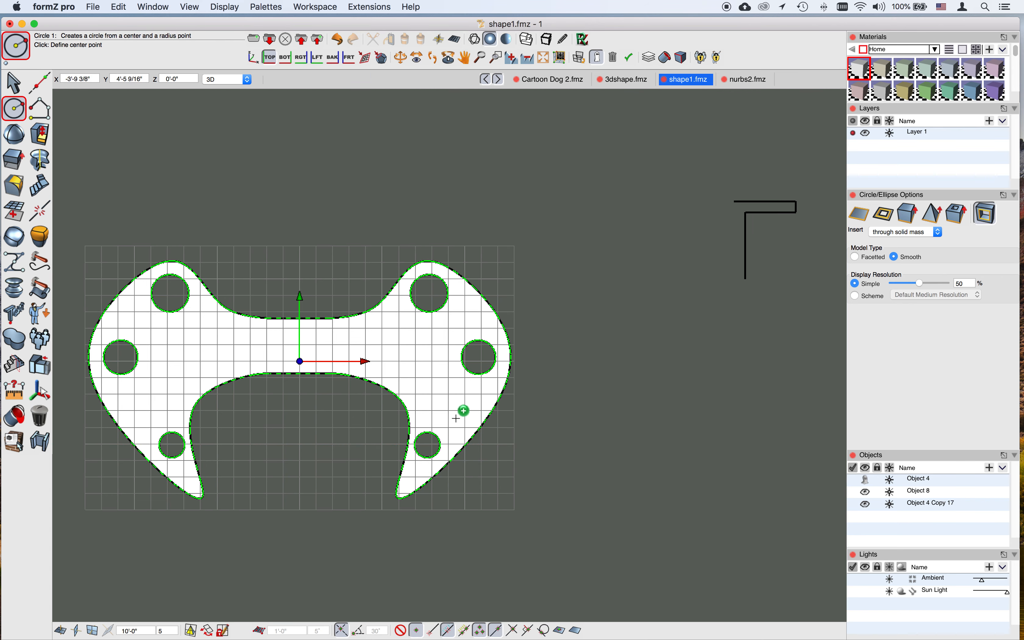
pyautogui.click(458, 402)
pyautogui.click(468, 410)
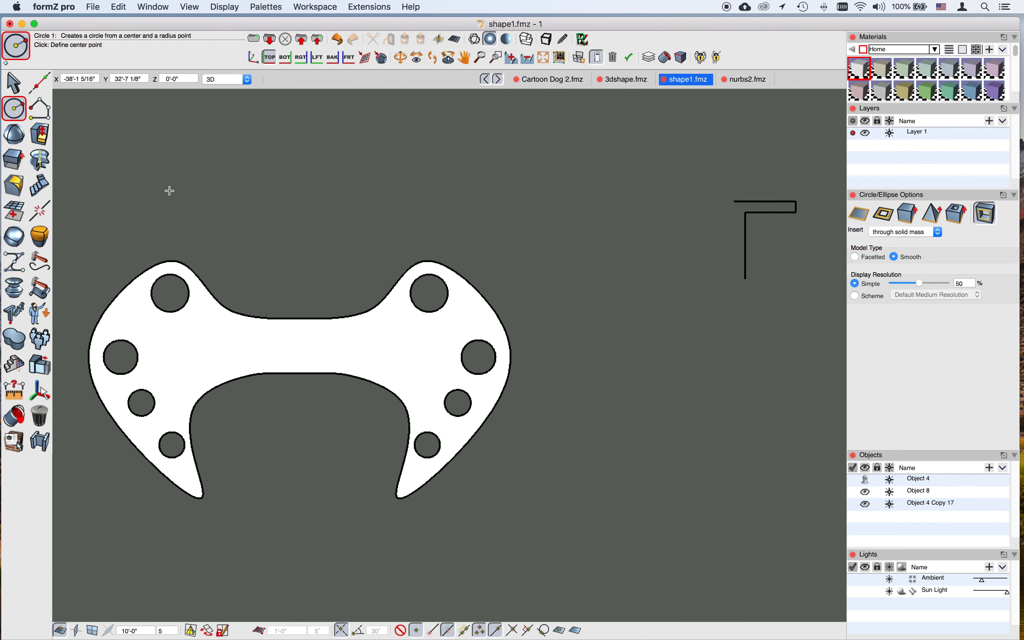
# Remove the symmetry from the shape with holes through its info in the Inspector, and close the Inspector.
pyautogui.click(11, 92)
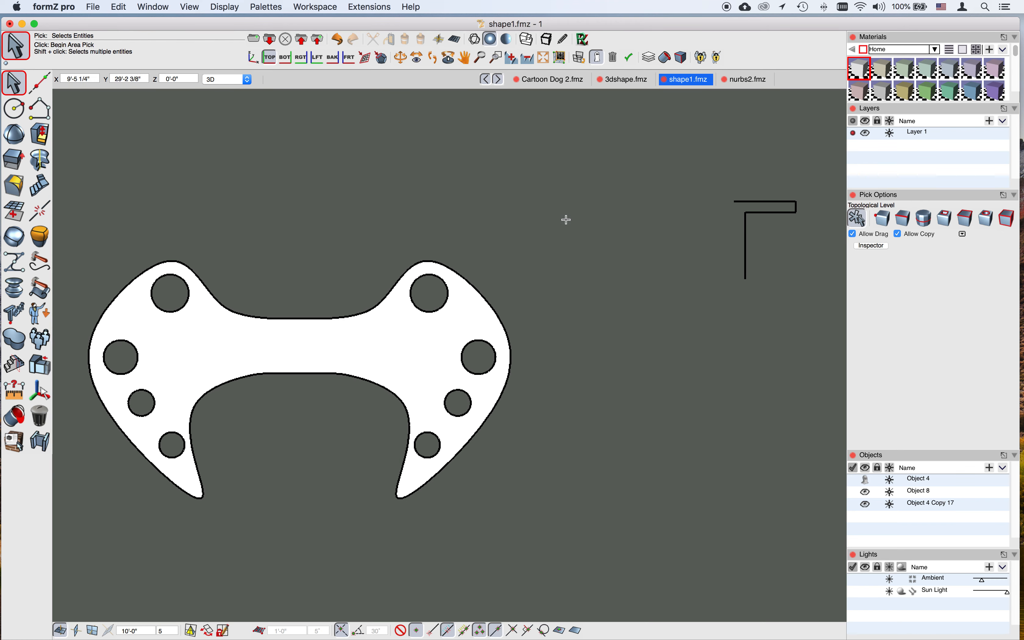
pyautogui.click(455, 307)
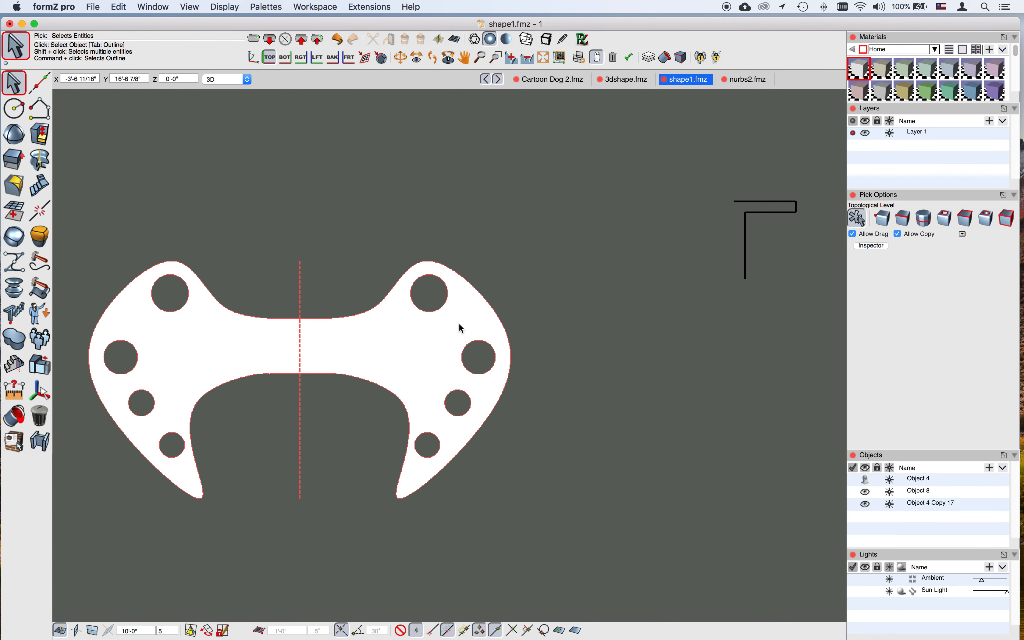
pyautogui.click(872, 246)
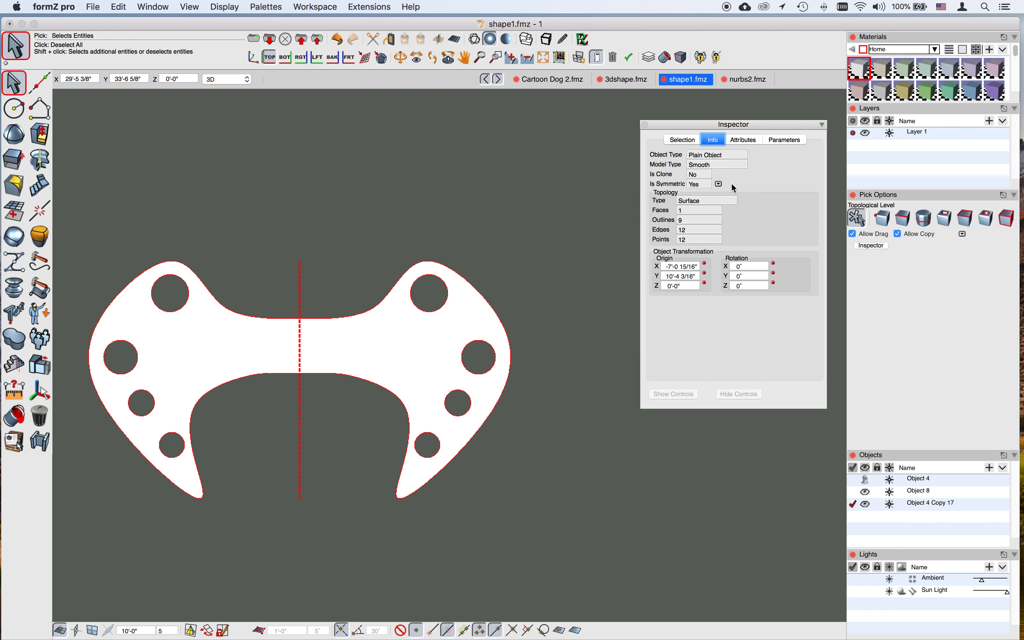
pyautogui.click(720, 185)
pyautogui.click(751, 185)
pyautogui.click(645, 125)
# Cut a larger circular hole through only one half of the shape, between its existing holes and the middle bridge.
pyautogui.click(14, 109)
pyautogui.click(411, 348)
pyautogui.click(412, 326)
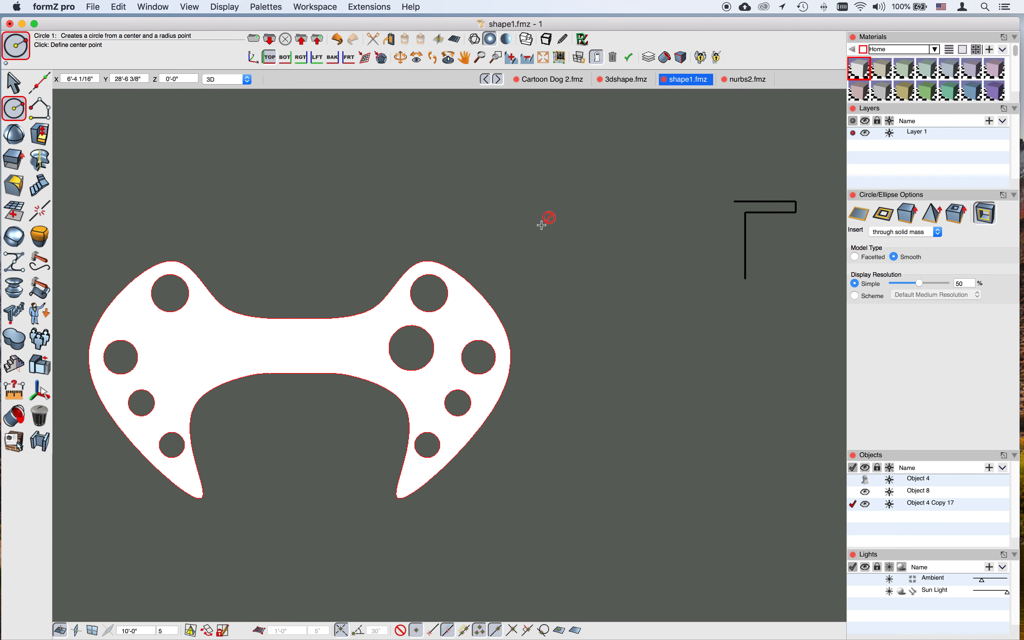
# Make the bent line profile symmetric about a plane tangent to its start, leaving the lower ends unconnected.
pyautogui.click(14, 364)
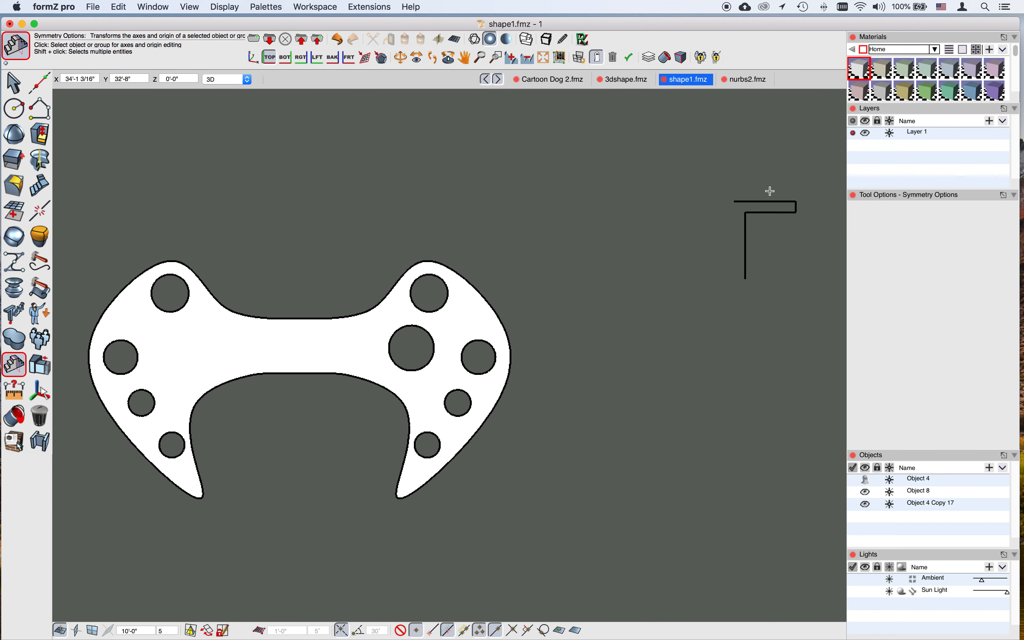
pyautogui.click(777, 206)
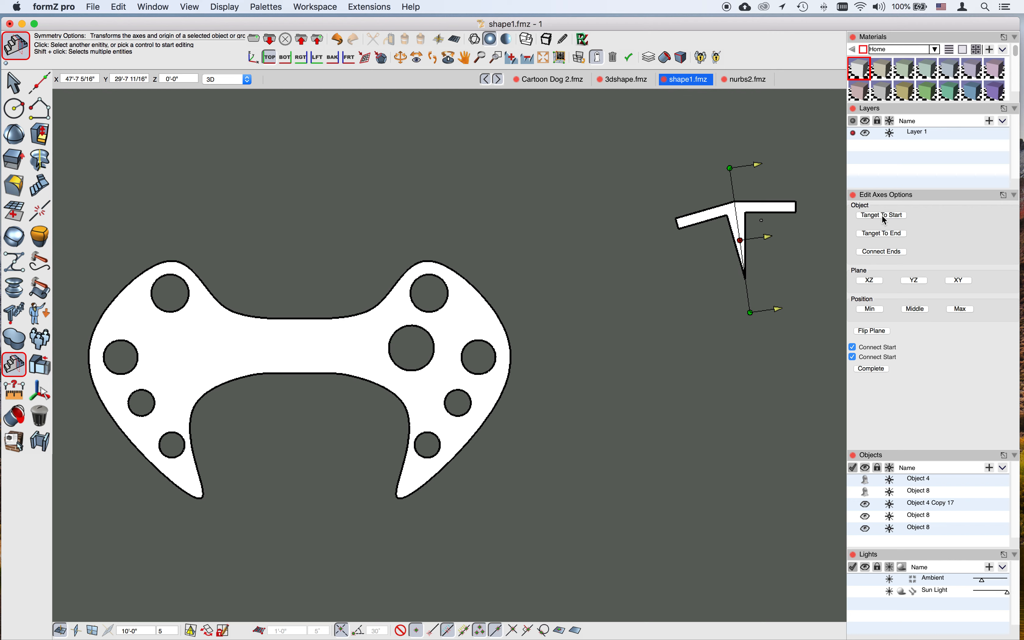
pyautogui.click(872, 214)
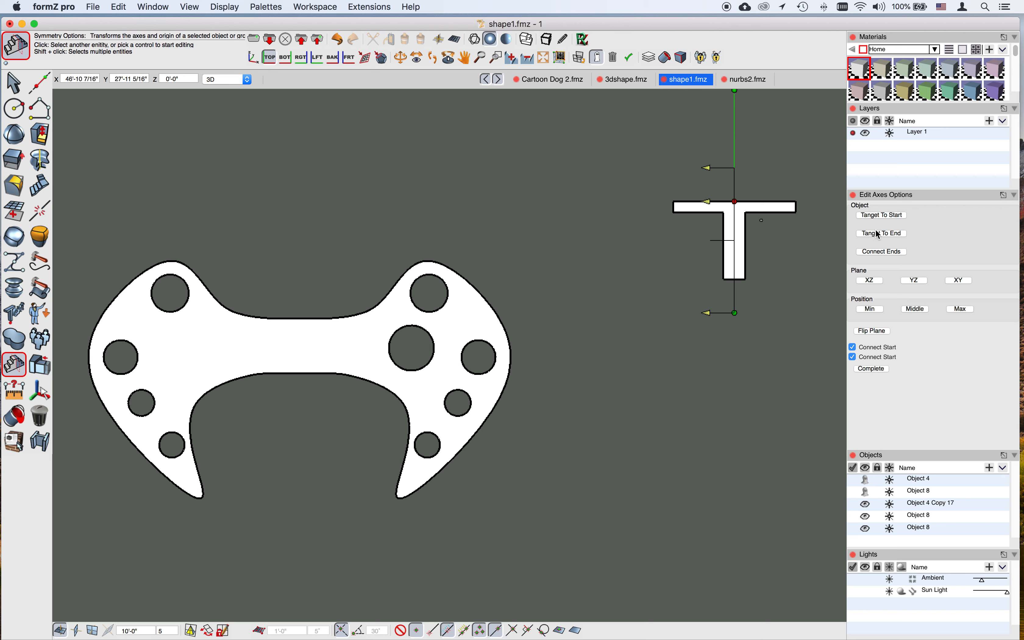
pyautogui.click(898, 234)
pyautogui.click(892, 358)
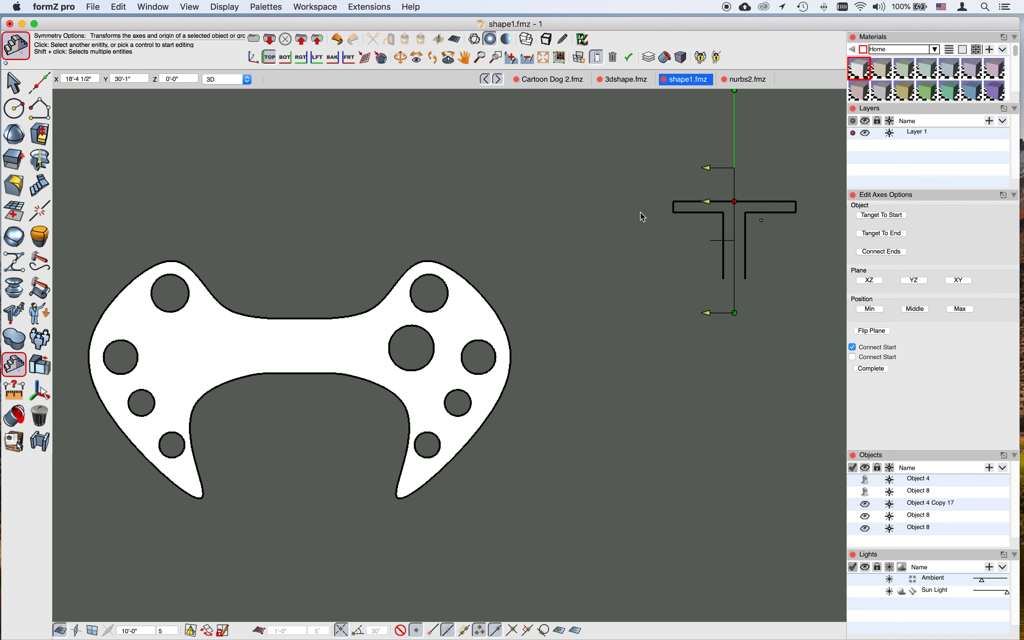
pyautogui.click(14, 367)
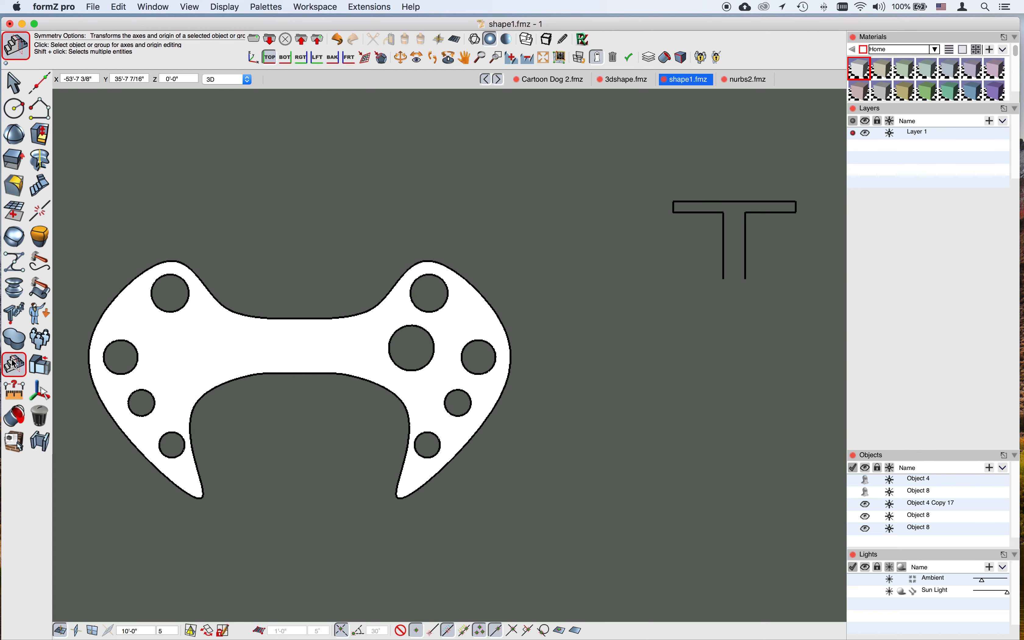
pyautogui.click(725, 246)
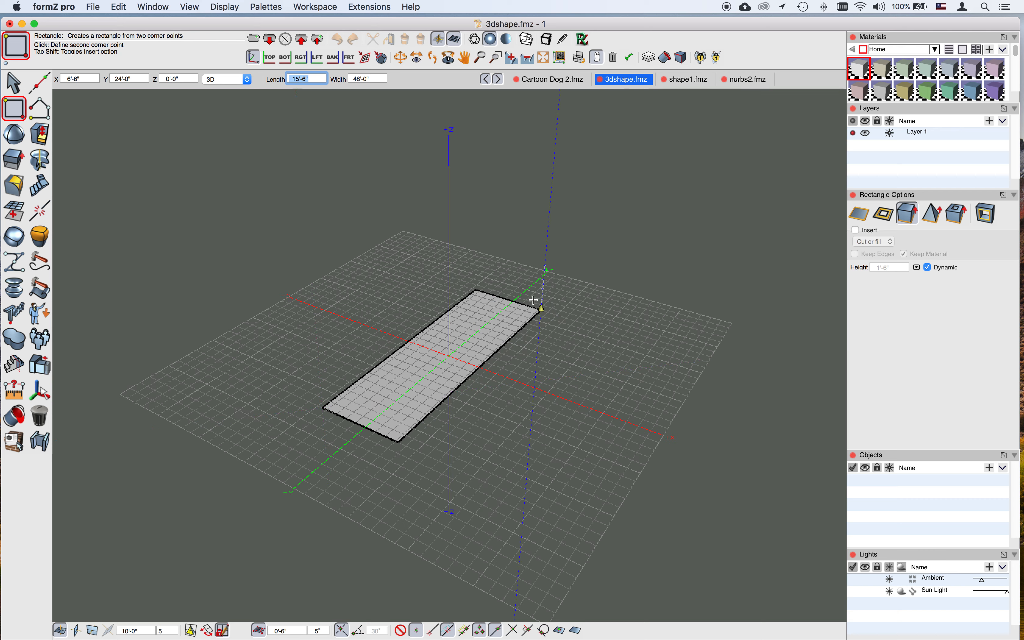
# Draw a solid block about 15'-6" by 48'-0" in 3dshape.fmz and make it symmetric about an adjustable plane across its length.
pyautogui.click(534, 300)
pyautogui.click(535, 277)
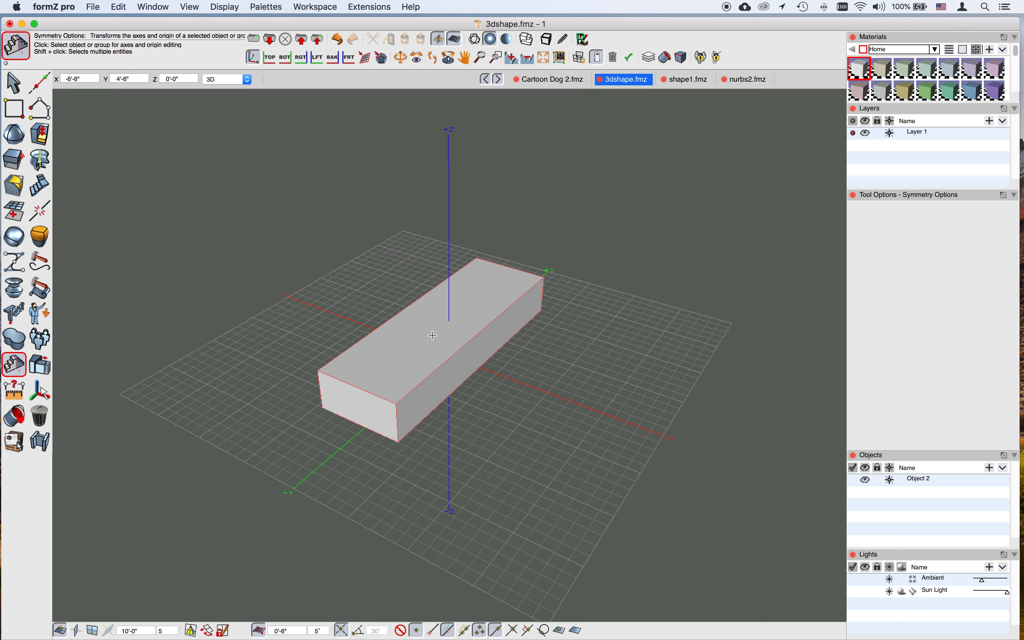
pyautogui.click(448, 336)
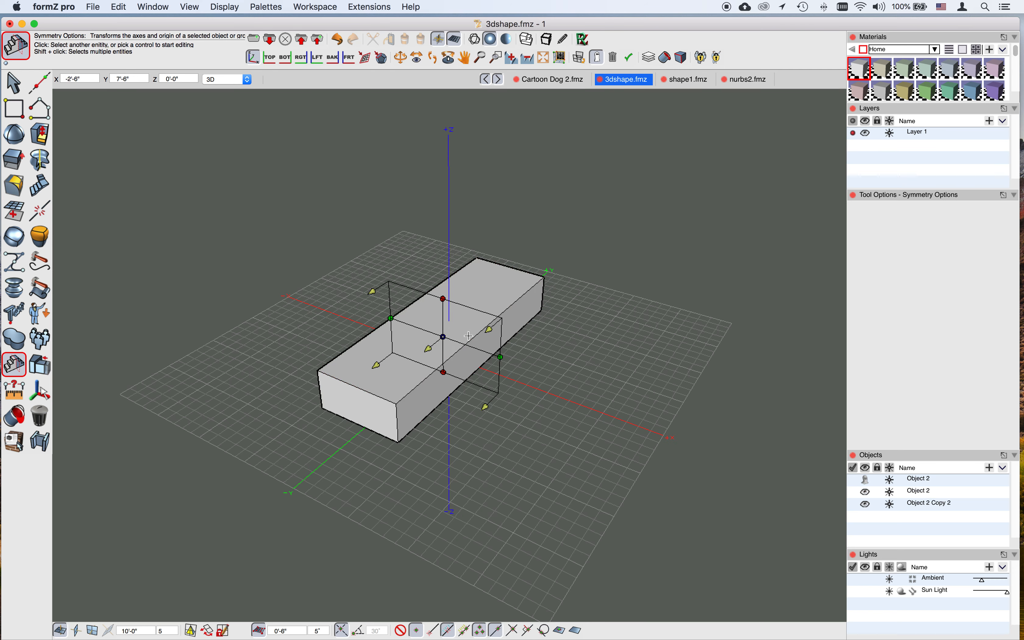
pyautogui.click(486, 407)
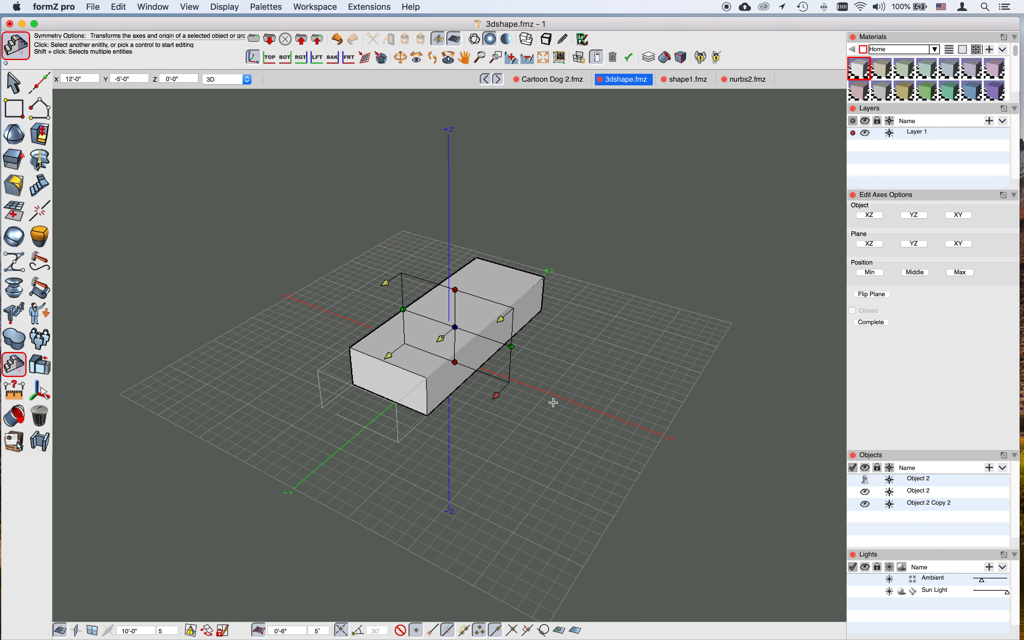
pyautogui.click(481, 406)
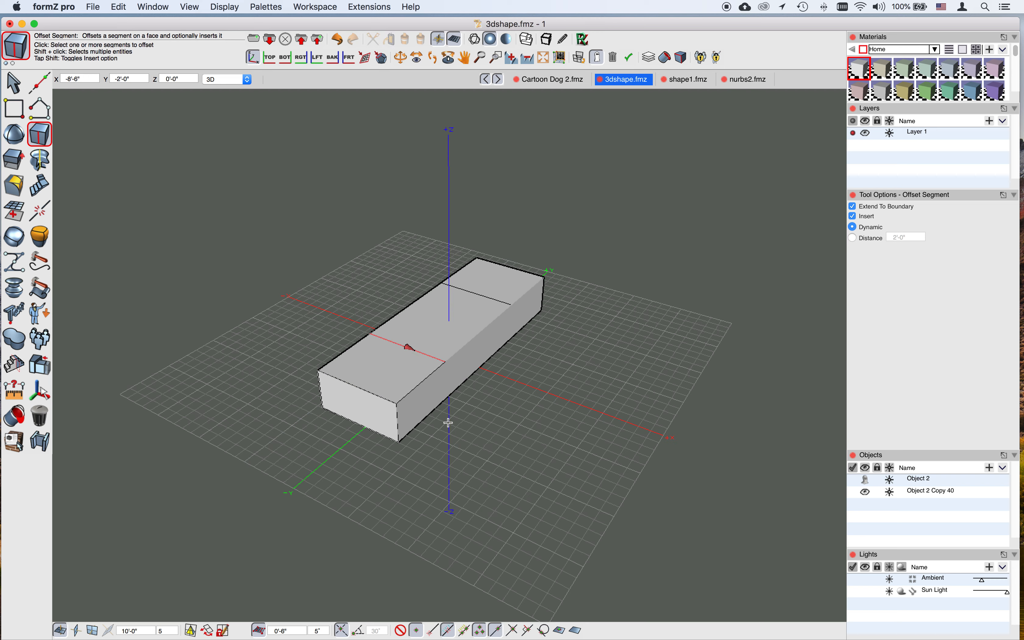
pyautogui.click(43, 140)
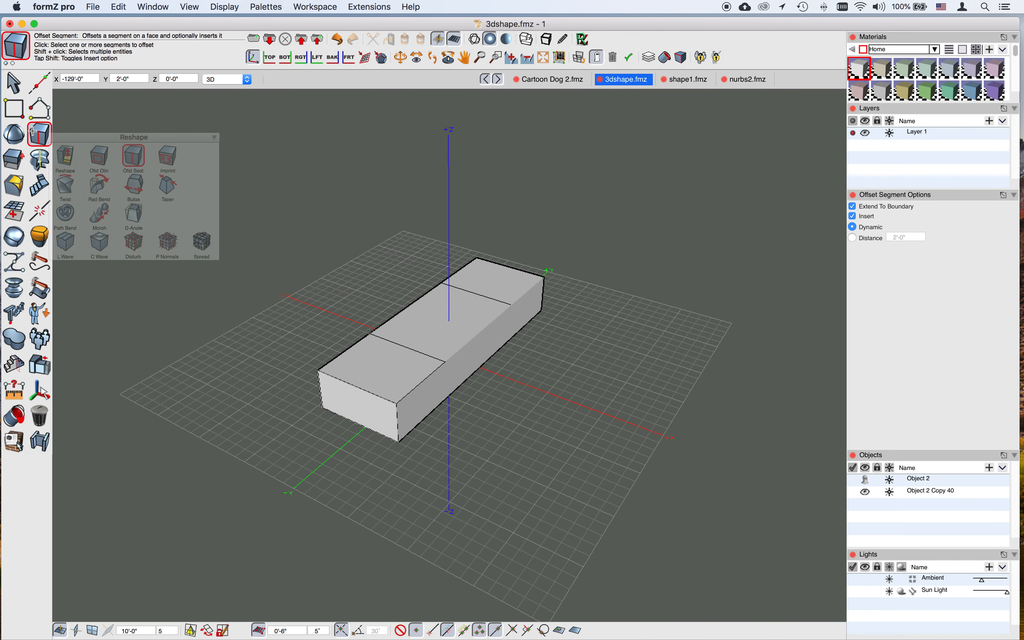
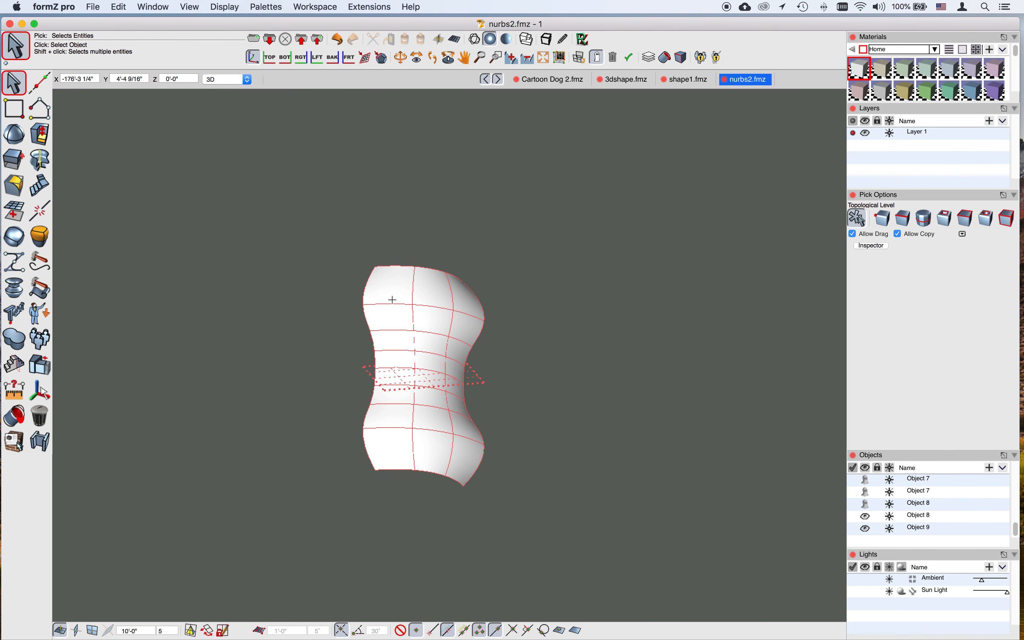
# Show the controls of the symmetric NURBS surface in nurbs2.fmz and move the control points of its lower edge slightly downward.
pyautogui.rightClick(393, 299)
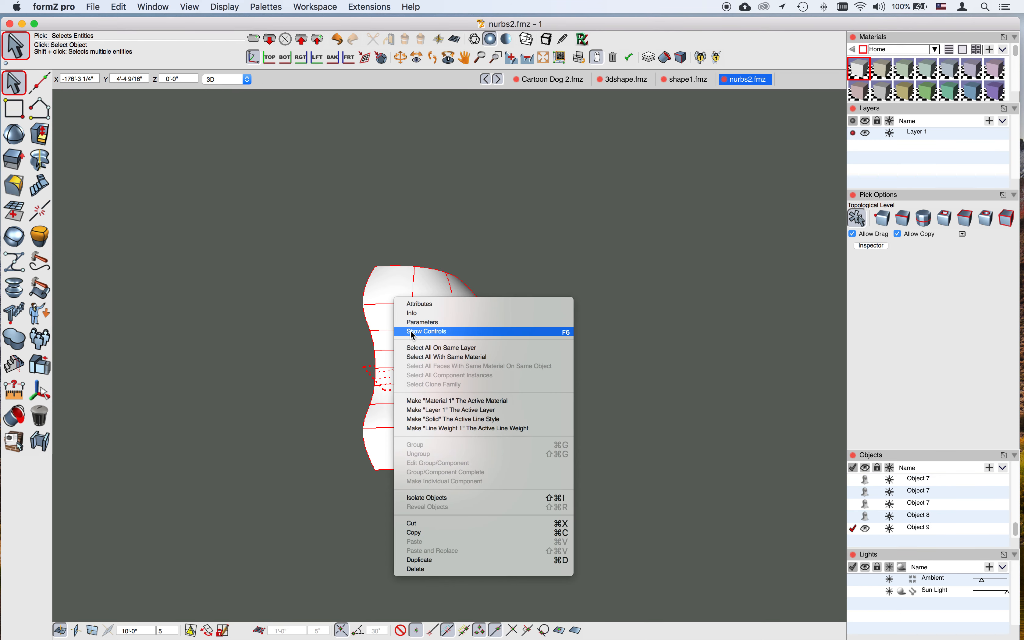
pyautogui.click(409, 333)
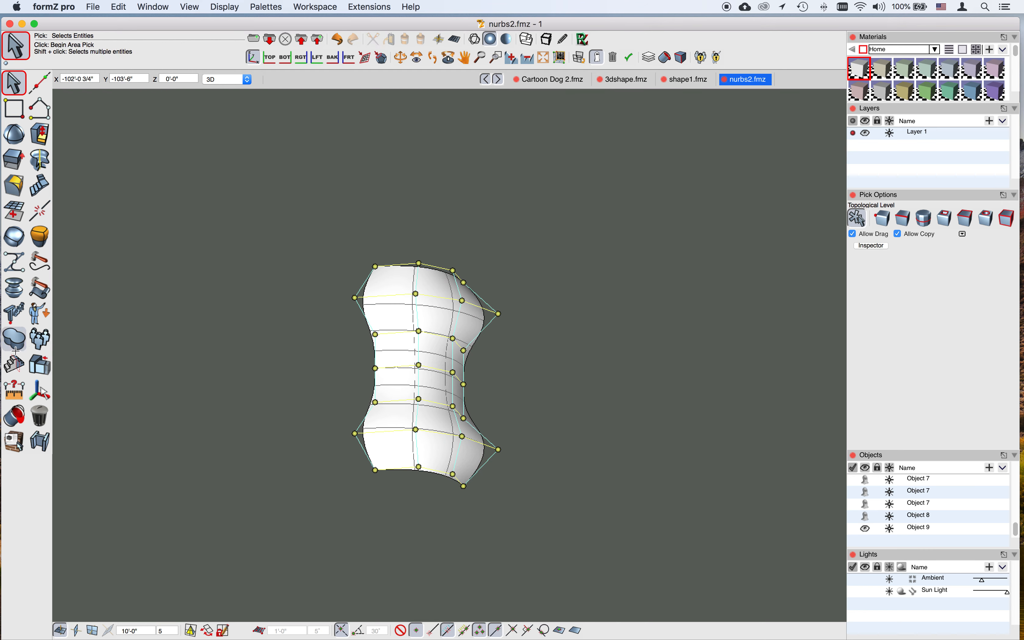
pyautogui.moveTo(20, 394)
pyautogui.moveTo(15, 360)
pyautogui.click(40, 389)
pyautogui.click(395, 469)
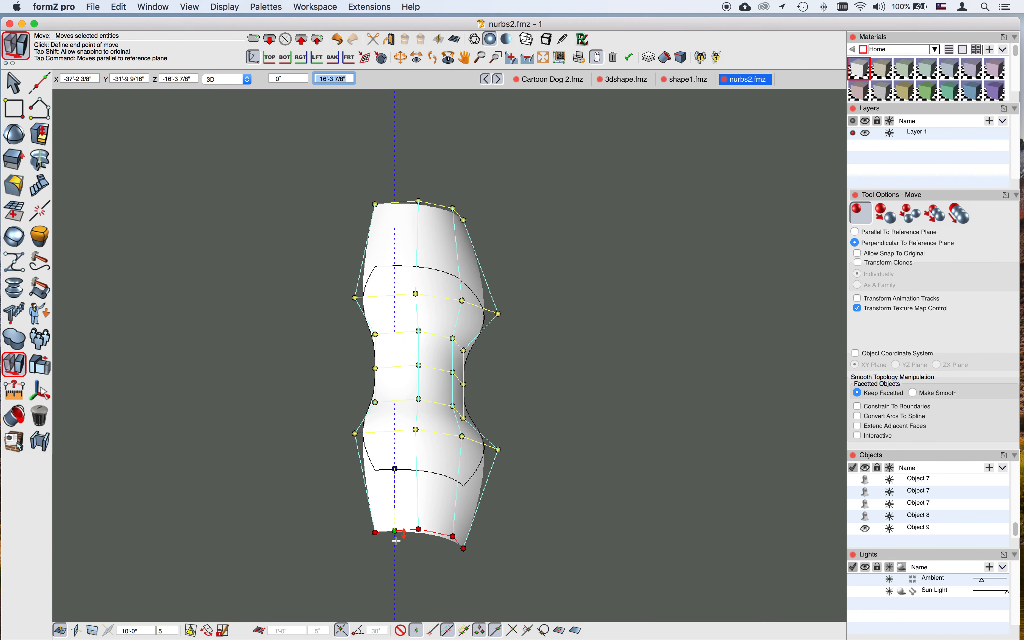
pyautogui.click(421, 508)
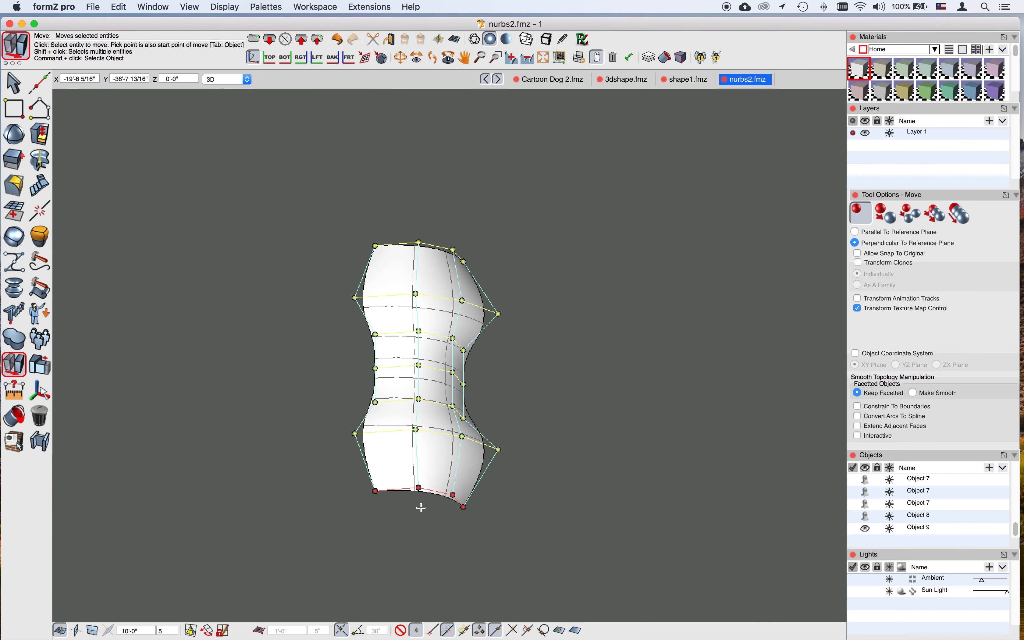
# Pull the middle control point of the NURBS surface's lower edge down by about 15'-2" to form a rounded tip.
pyautogui.click(419, 489)
pyautogui.click(418, 494)
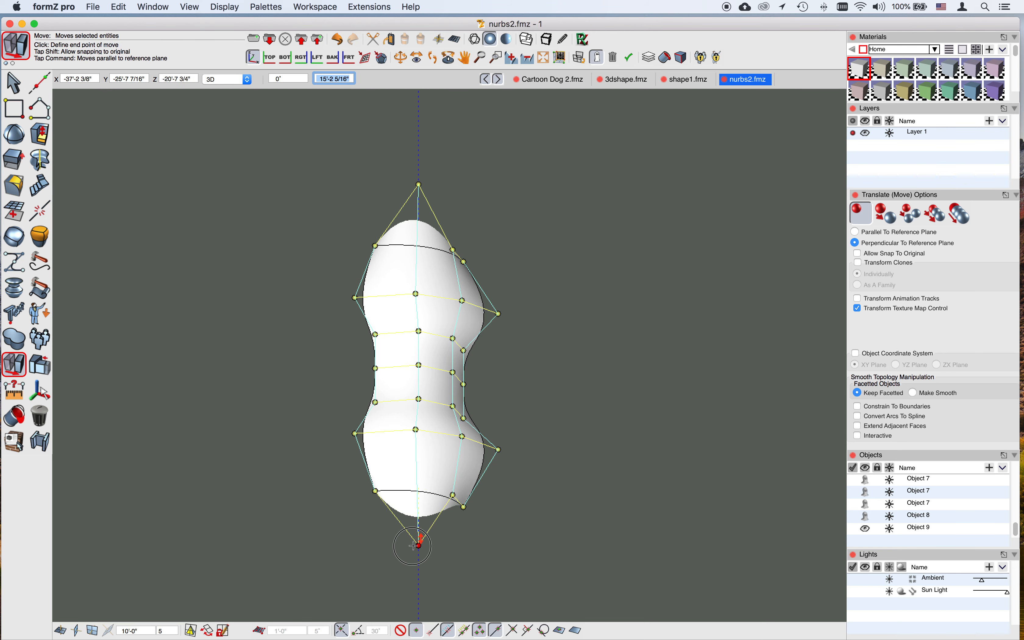
pyautogui.click(415, 540)
pyautogui.press('space')
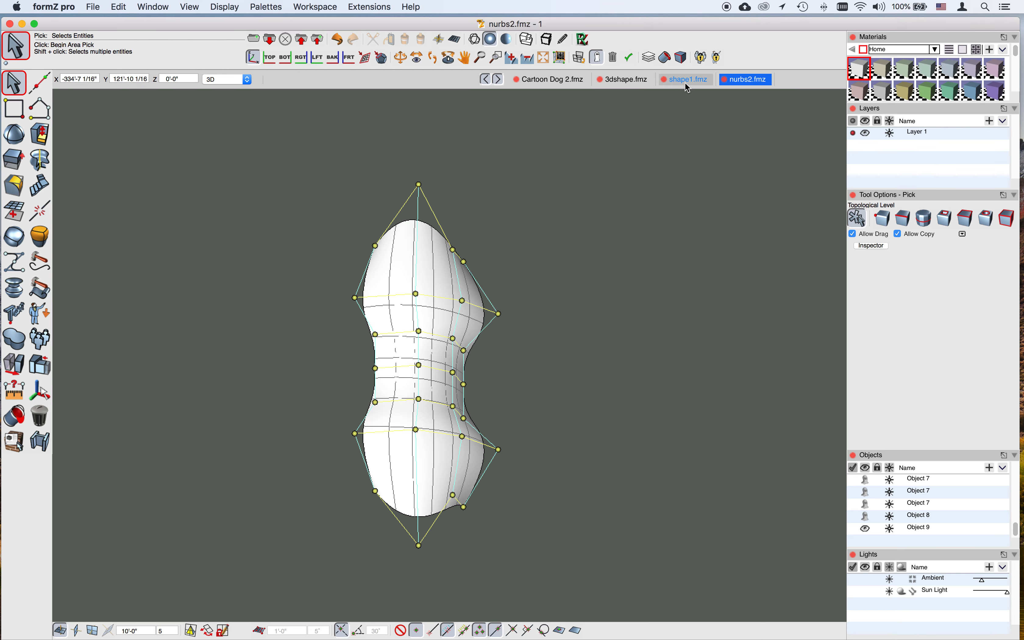
# In Cartoon Dog 2.fmz, edit the symmetry of the dog's body and mirror it across the object's YZ plane.
pyautogui.click(562, 85)
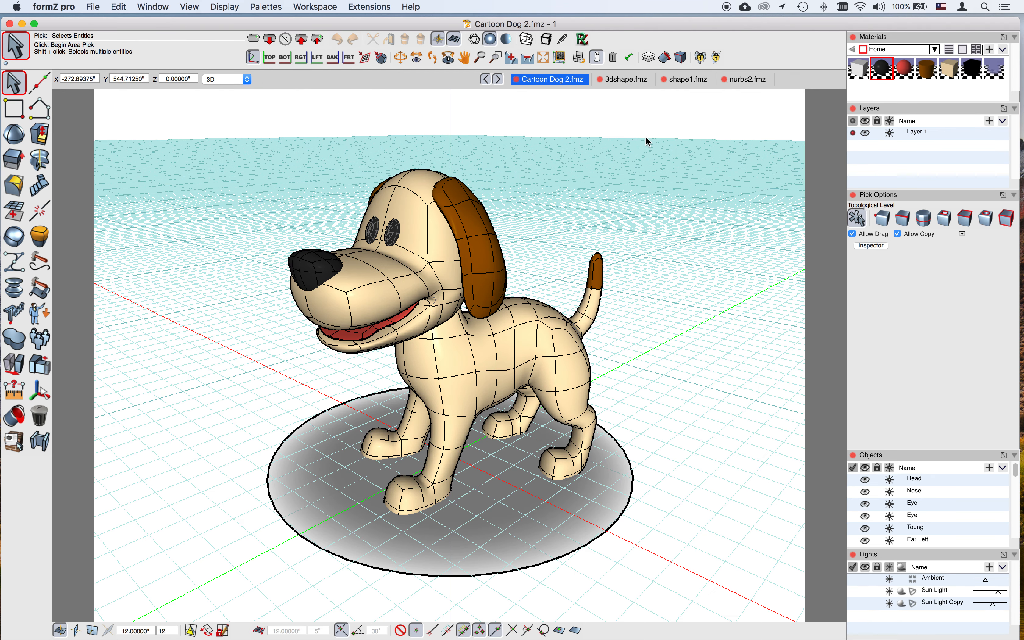
pyautogui.moveTo(14, 364)
pyautogui.click(106, 418)
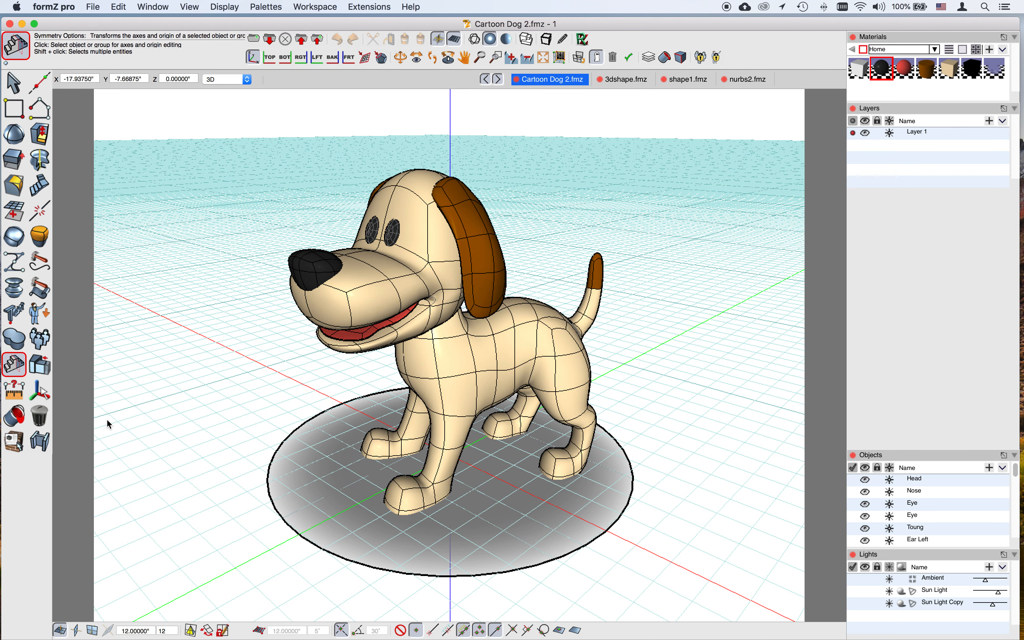
pyautogui.click(479, 360)
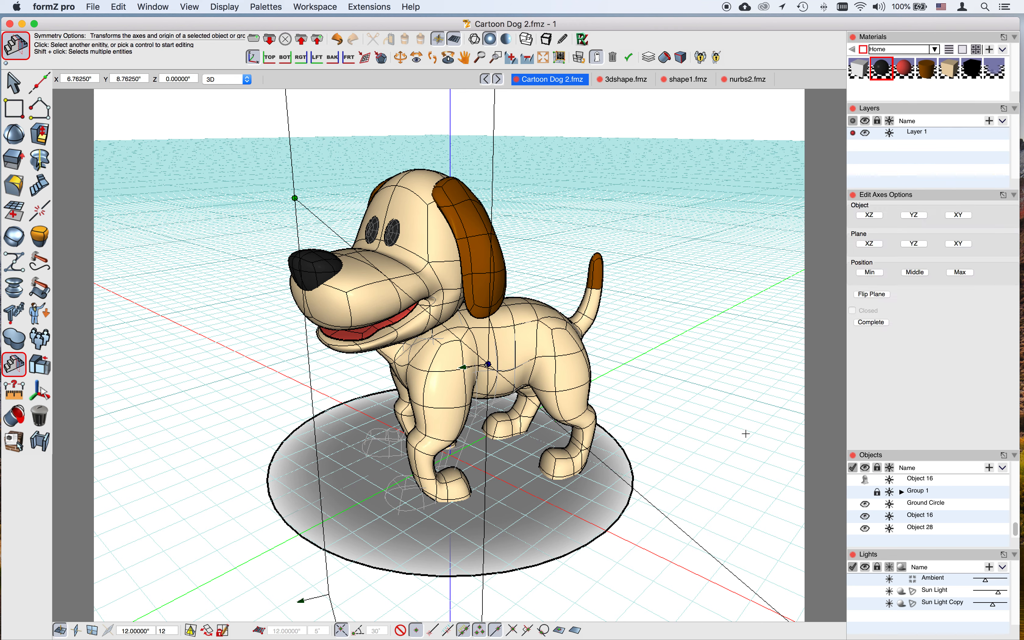
pyautogui.moveTo(747, 434); pyautogui.dragTo(636, 355, button='middle')
pyautogui.click(912, 216)
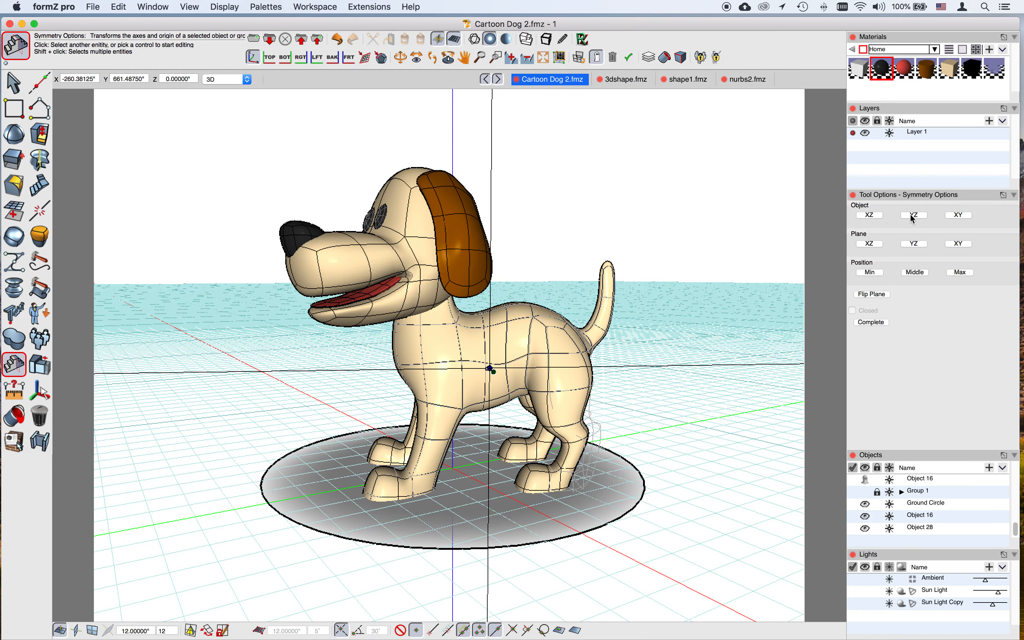
pyautogui.moveTo(722, 434); pyautogui.dragTo(798, 444, button='middle')
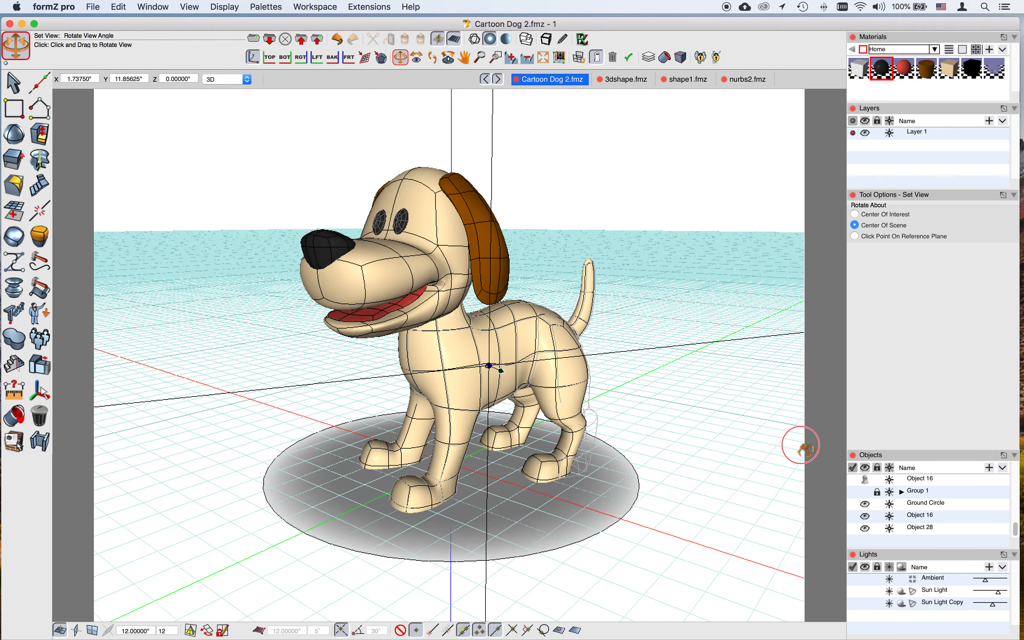
# Shift the symmetry plane of the dog's body slightly sideways to widen the torso, and leave the symmetry editing.
pyautogui.click(485, 382)
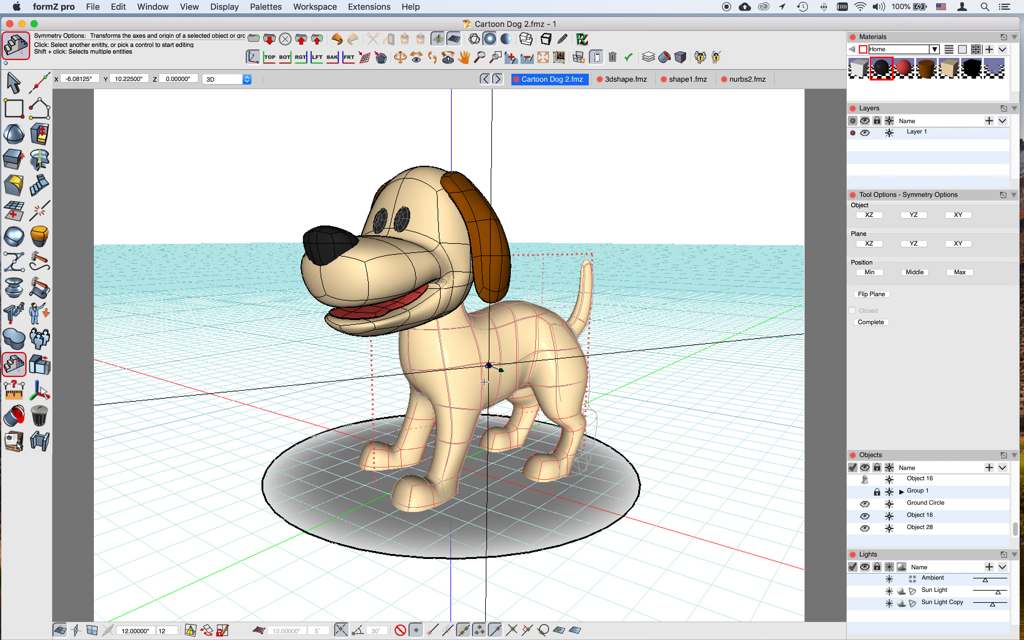
pyautogui.click(503, 375)
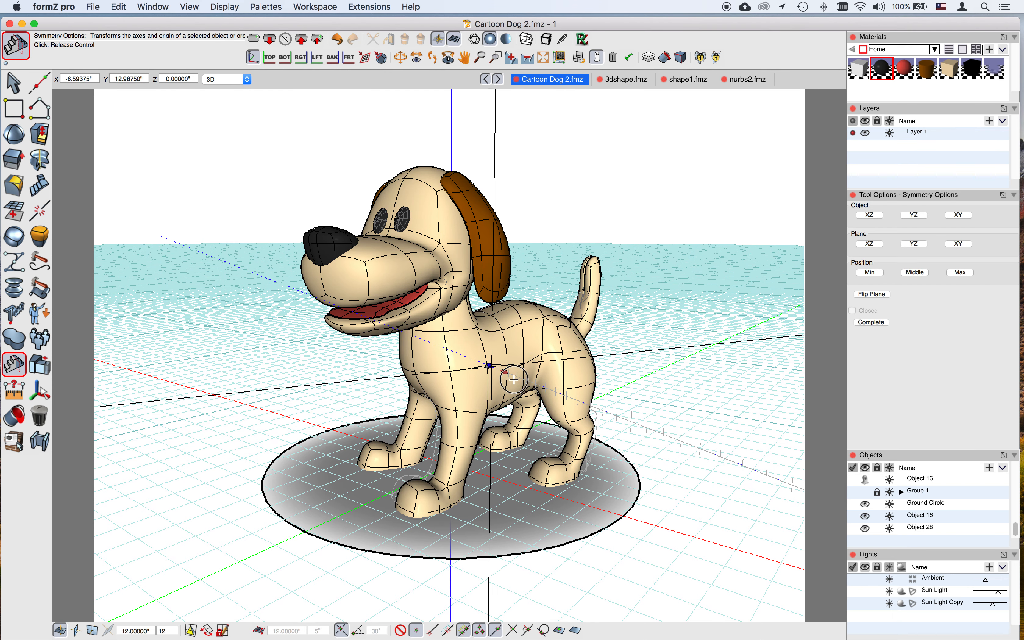
pyautogui.click(504, 371)
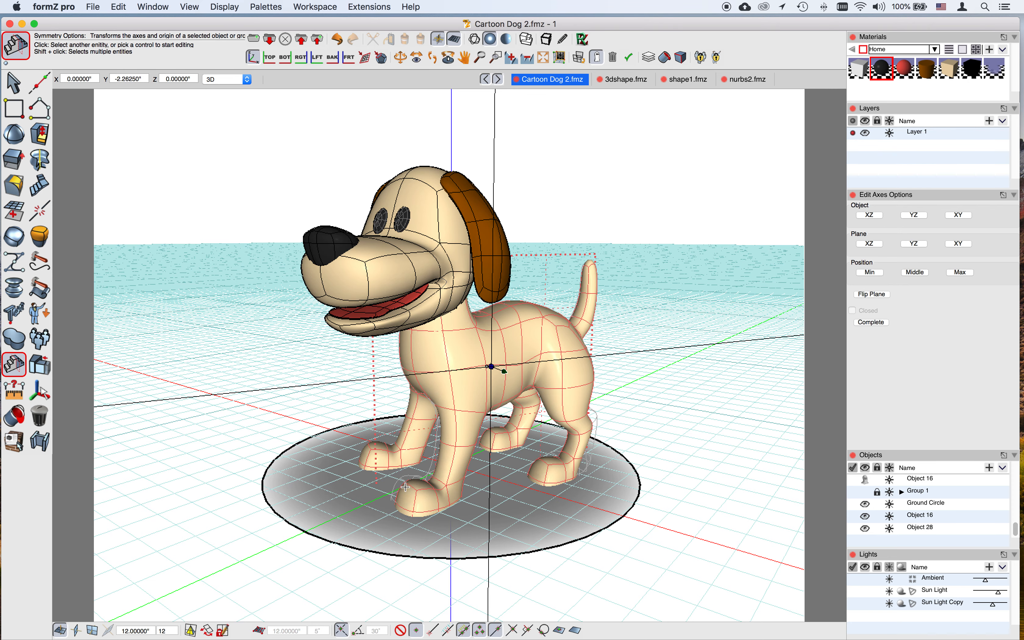
pyautogui.scroll(2, 406, 487)
pyautogui.scroll(2, 405, 486)
pyautogui.press('Escape')
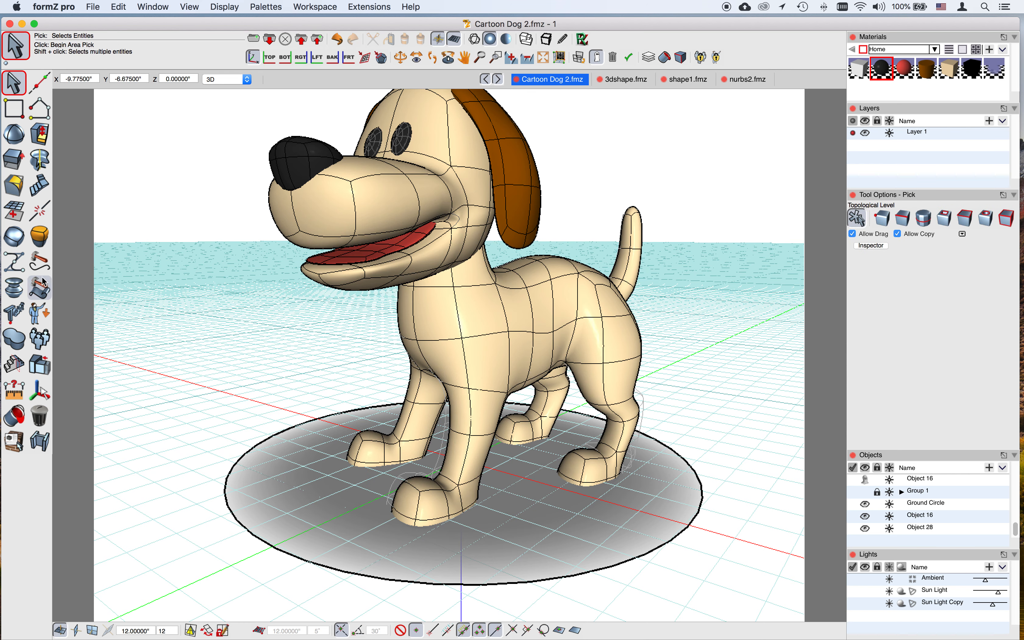
pyautogui.moveTo(37, 340)
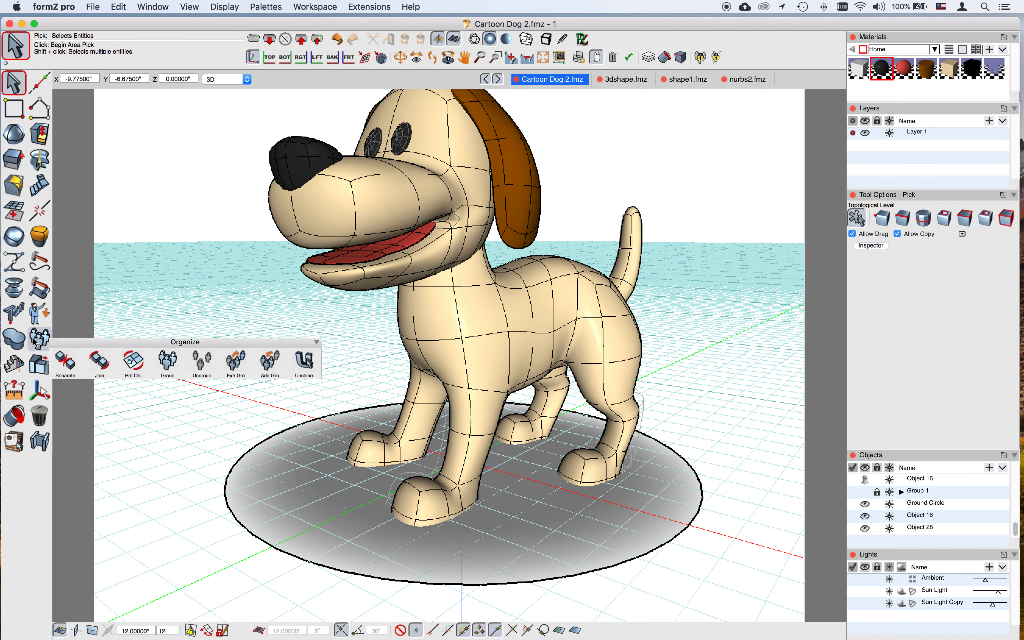
pyautogui.click(38, 243)
pyautogui.click(409, 499)
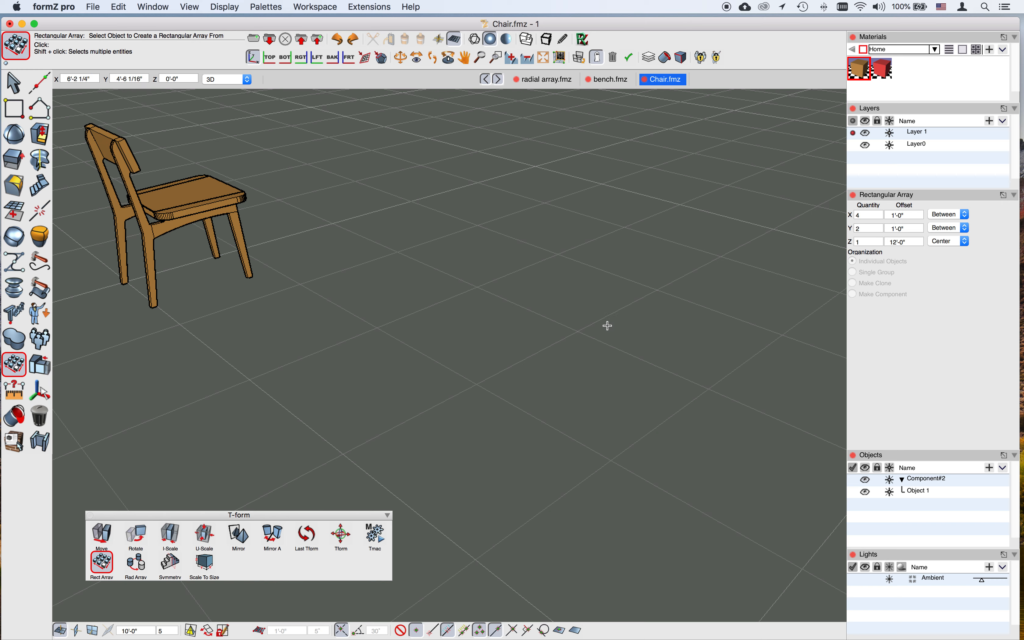
# Create a rectangular array of the chair, 4 along X with 1" between chairs and 2 along Y at 3'-0" center spacing.
pyautogui.click(186, 197)
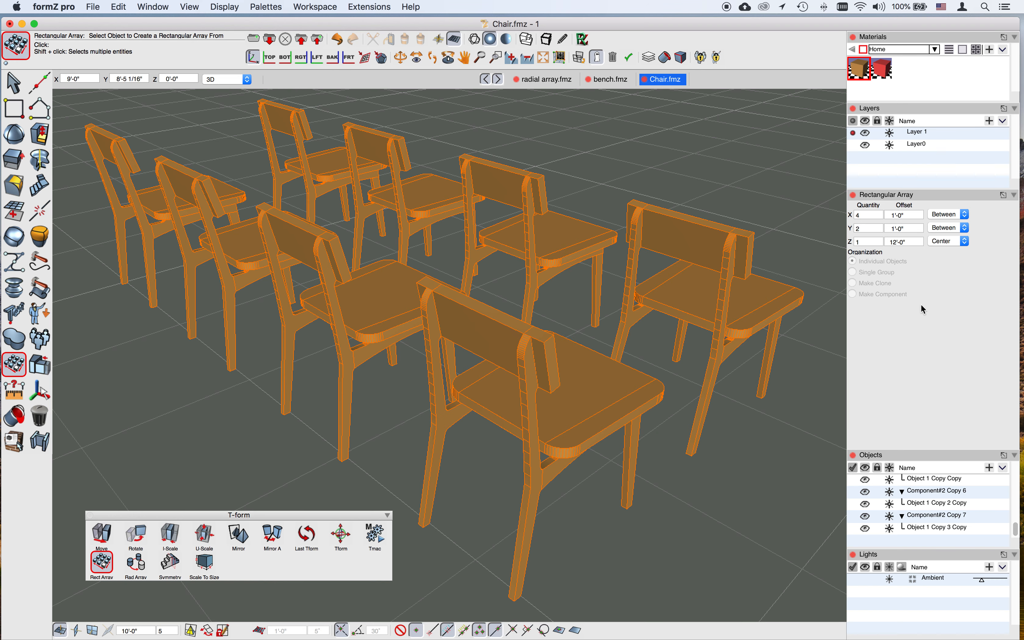
pyautogui.tripleClick(903, 215)
pyautogui.write('1"')
pyautogui.press('Return')
pyautogui.click(948, 228)
pyautogui.click(943, 218)
pyautogui.tripleClick(904, 229)
pyautogui.write("3'")
pyautogui.press('Tab')
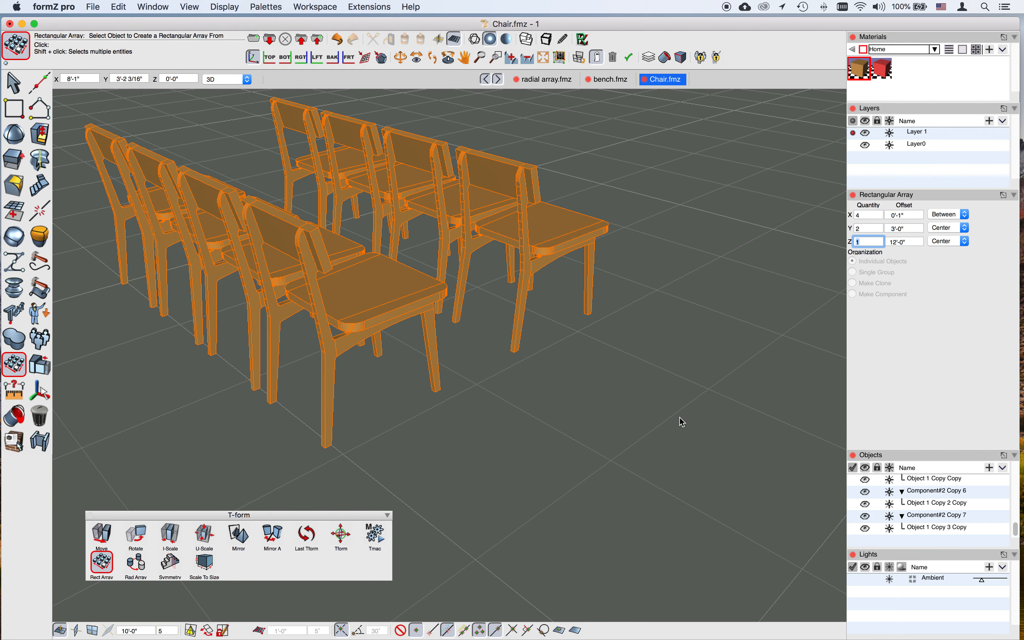
# Increase the chair array's quantity to 10 along X and 15 along Y.
pyautogui.moveTo(680, 418); pyautogui.dragTo(535, 425, button='middle')
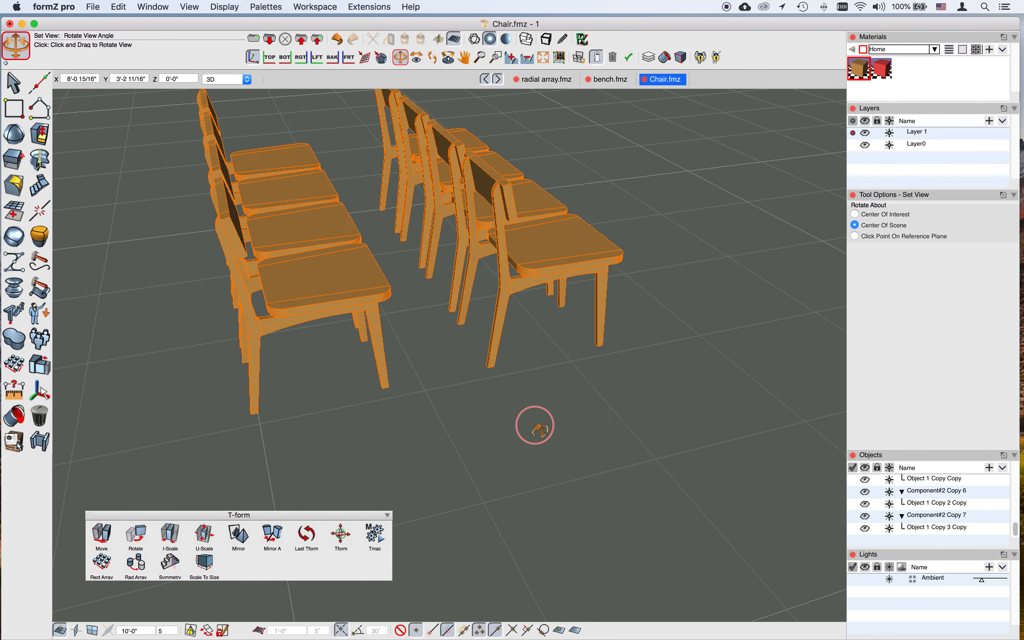
pyautogui.moveTo(535, 425); pyautogui.dragTo(562, 419)
pyautogui.moveTo(562, 418); pyautogui.dragTo(560, 419, button='middle')
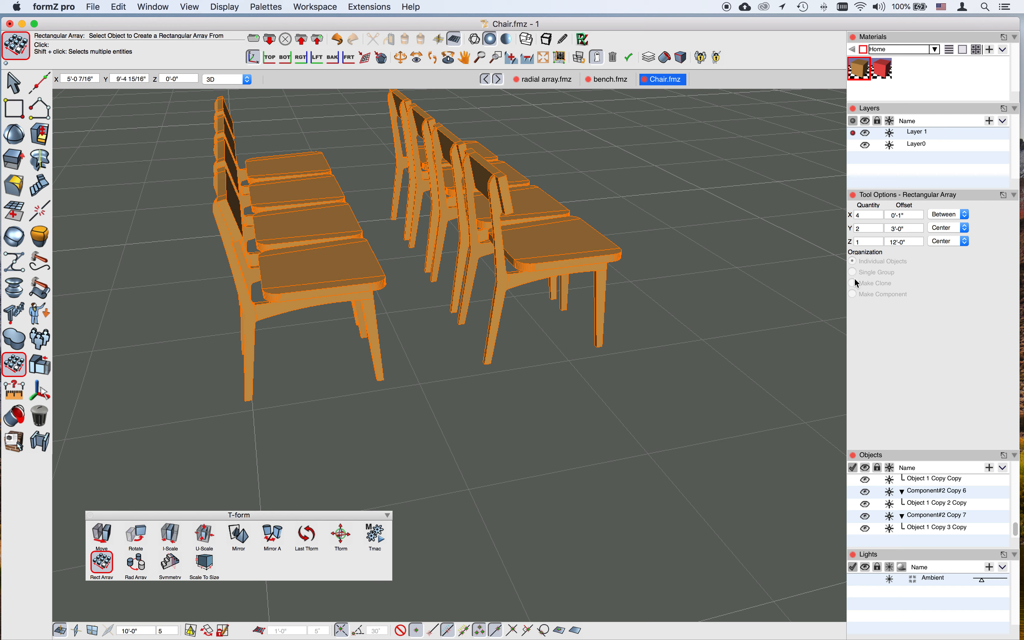
pyautogui.doubleClick(868, 215)
pyautogui.write('10')
pyautogui.press('Tab')
pyautogui.doubleClick(870, 229)
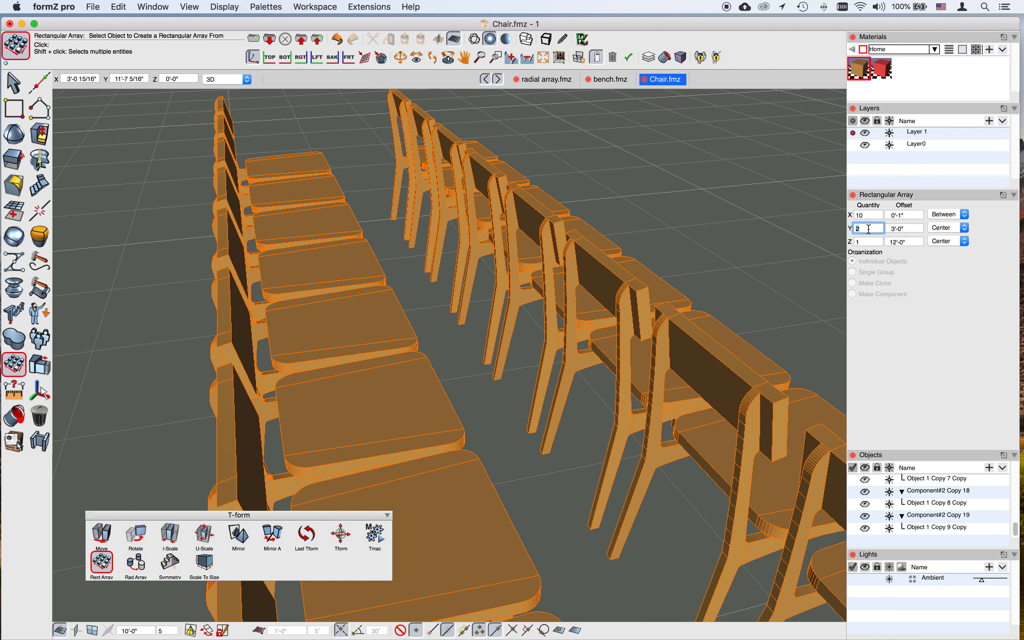
pyautogui.write('15')
pyautogui.press('Return')
pyautogui.scroll(-5, 380, 471)
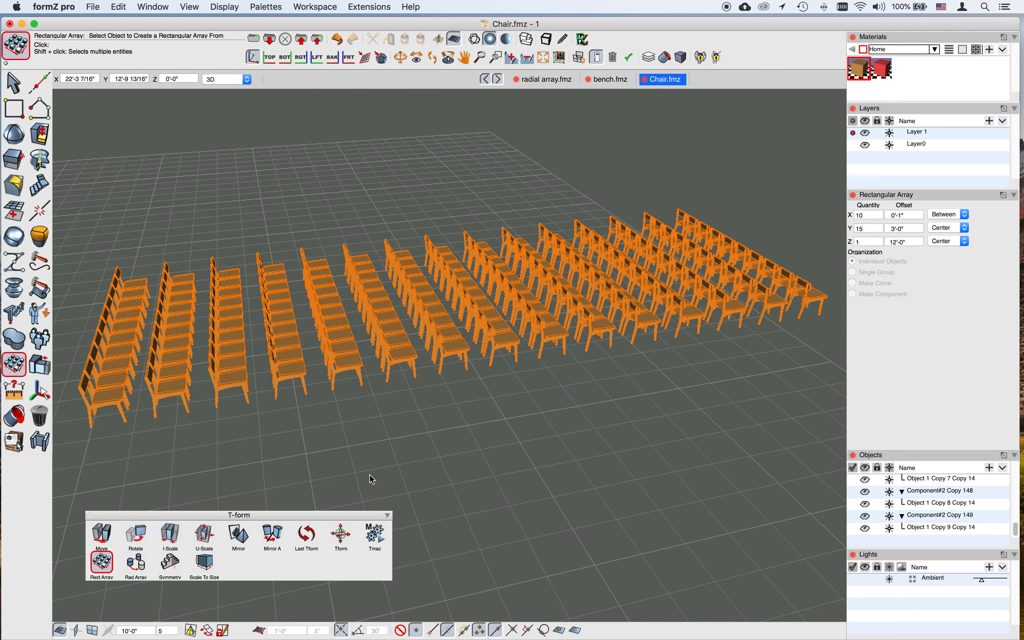
pyautogui.moveTo(308, 437)
pyautogui.mouseDown(button='middle')
pyautogui.moveTo(171, 398)
pyautogui.moveTo(310, 425)
pyautogui.mouseUp(button='middle')
pyautogui.moveTo(309, 425); pyautogui.dragTo(473, 418)
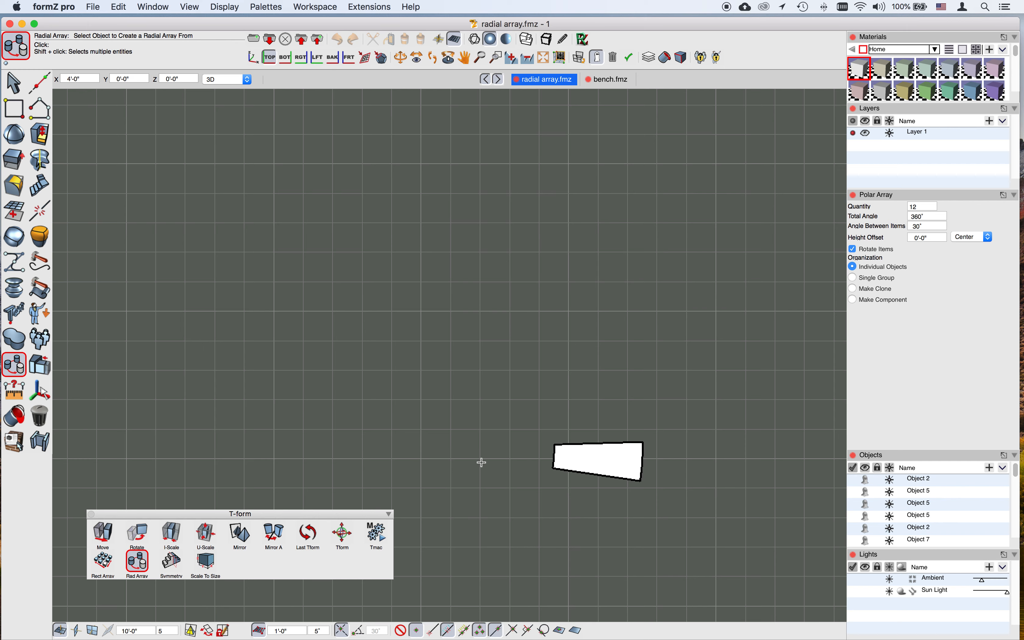
# Create a radial array of 12 rotated items from the tapered shape in radial array.fmz, spanning 360° around a center beside its narrow end.
pyautogui.click(555, 457)
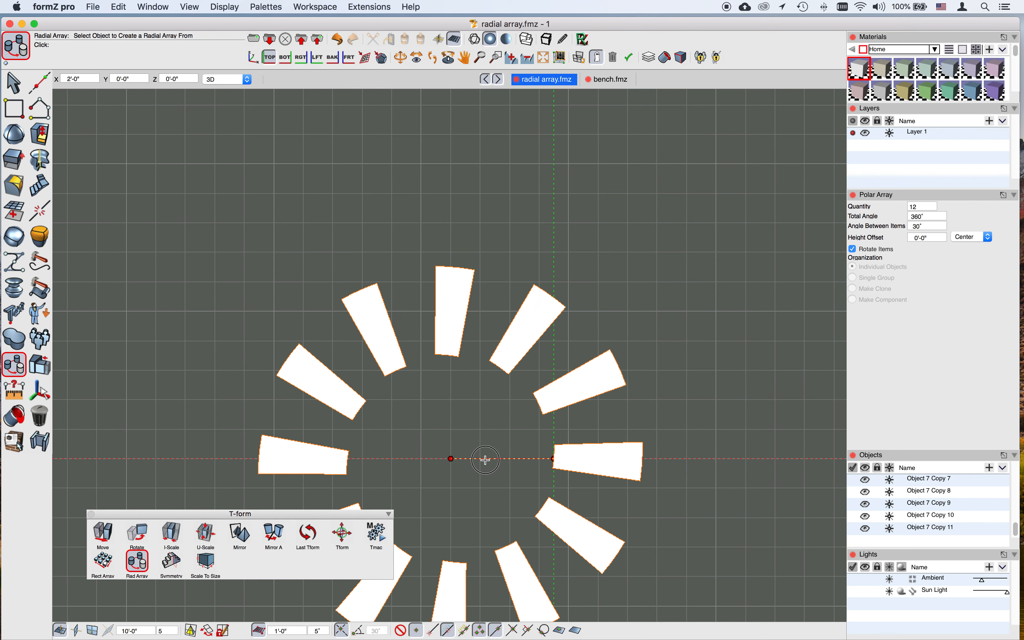
pyautogui.click(483, 459)
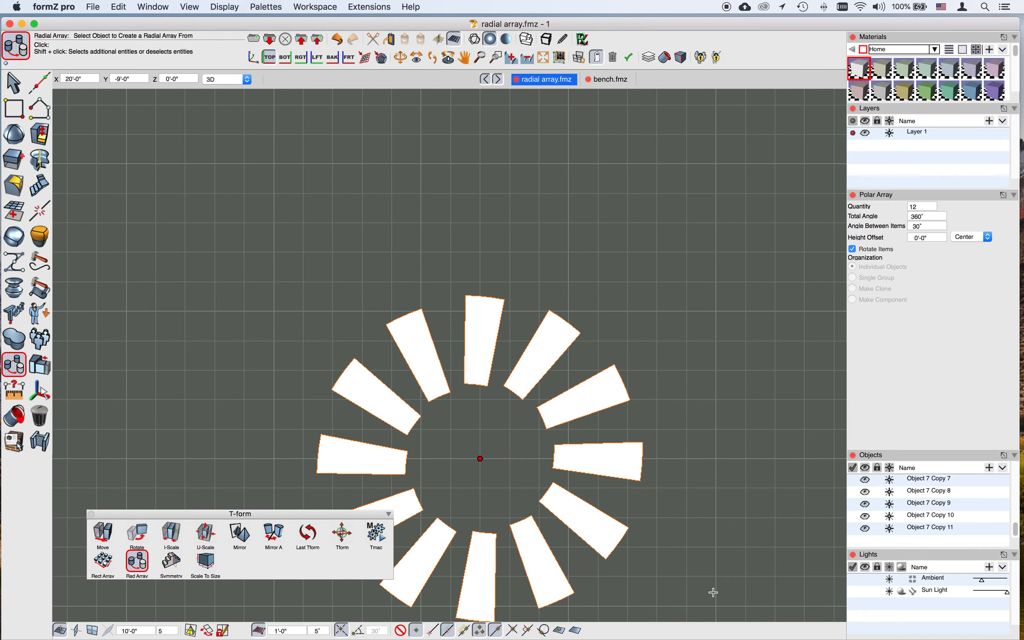
pyautogui.moveTo(591, 565); pyautogui.dragTo(777, 487, button='middle')
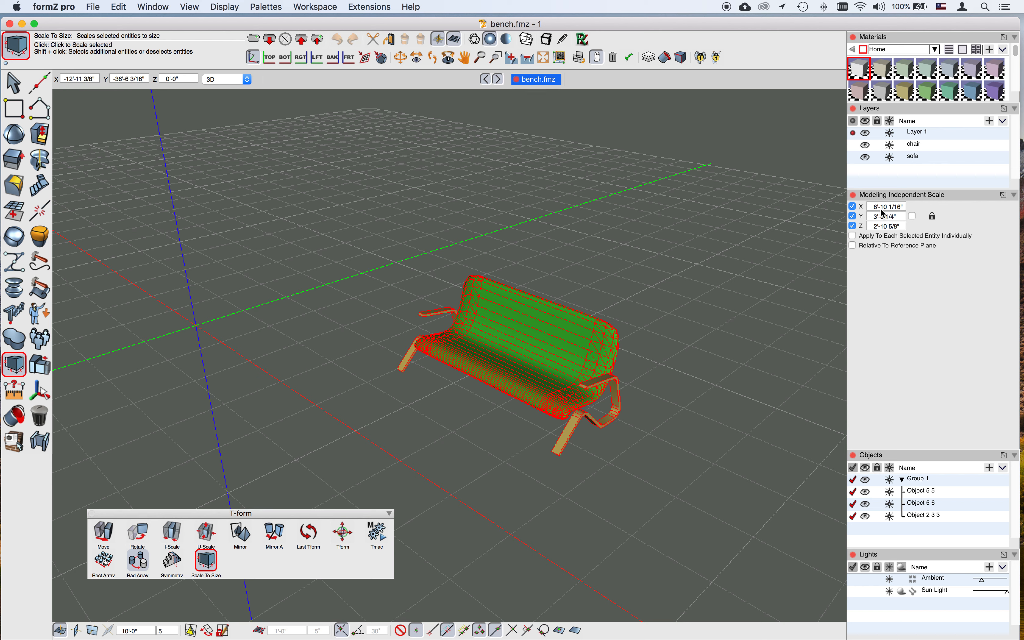
# Scale the selected bench group in bench.fmz to 10'-0" along X and 4'-0" along Y.
pyautogui.click(889, 208)
pyautogui.write('10')
pyautogui.press('Tab')
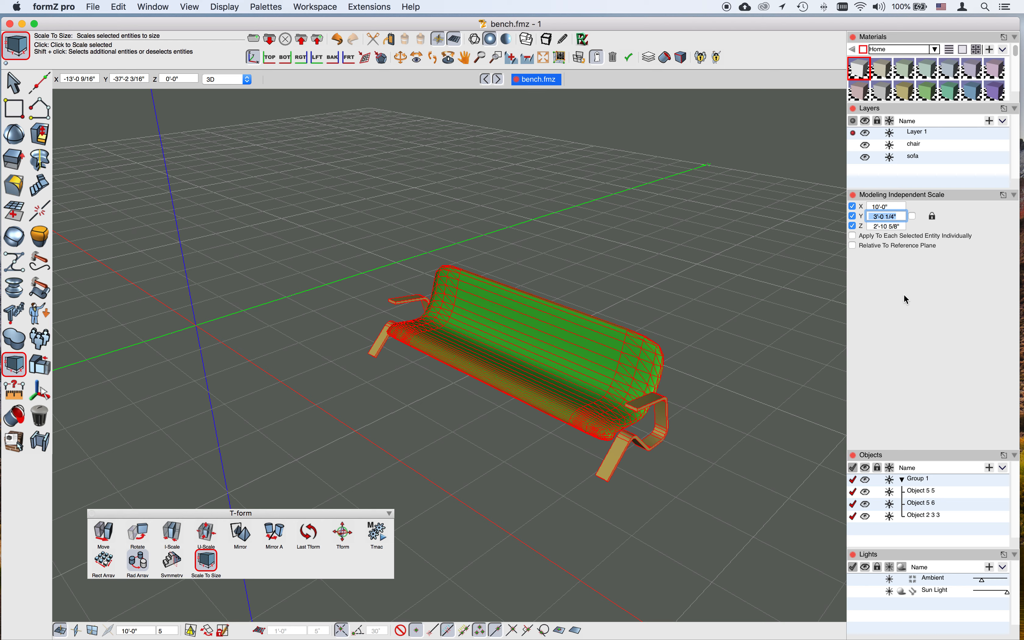
pyautogui.write("4'")
pyautogui.press('Tab')
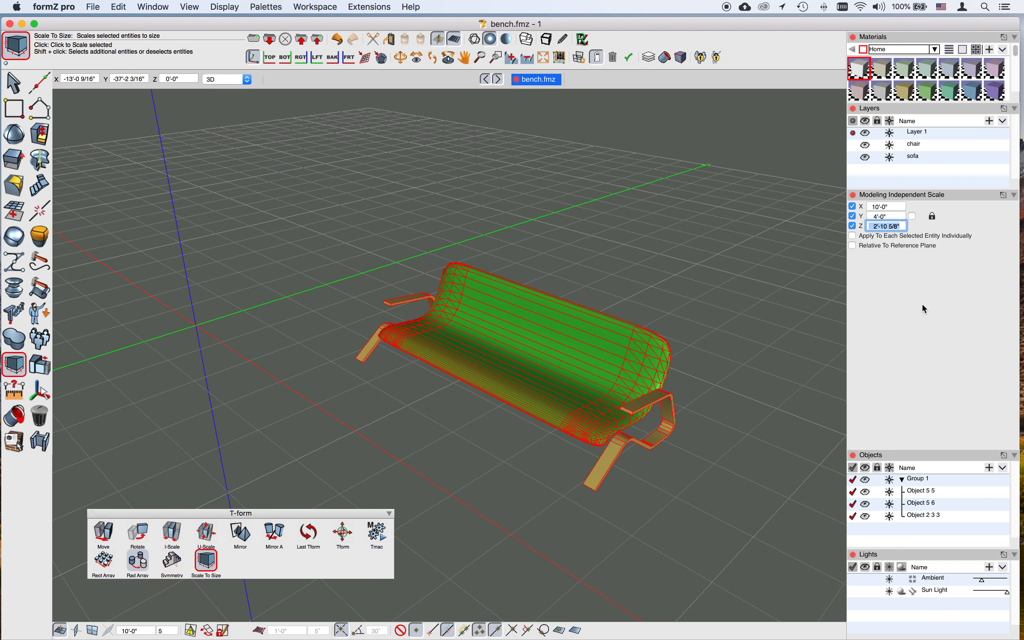